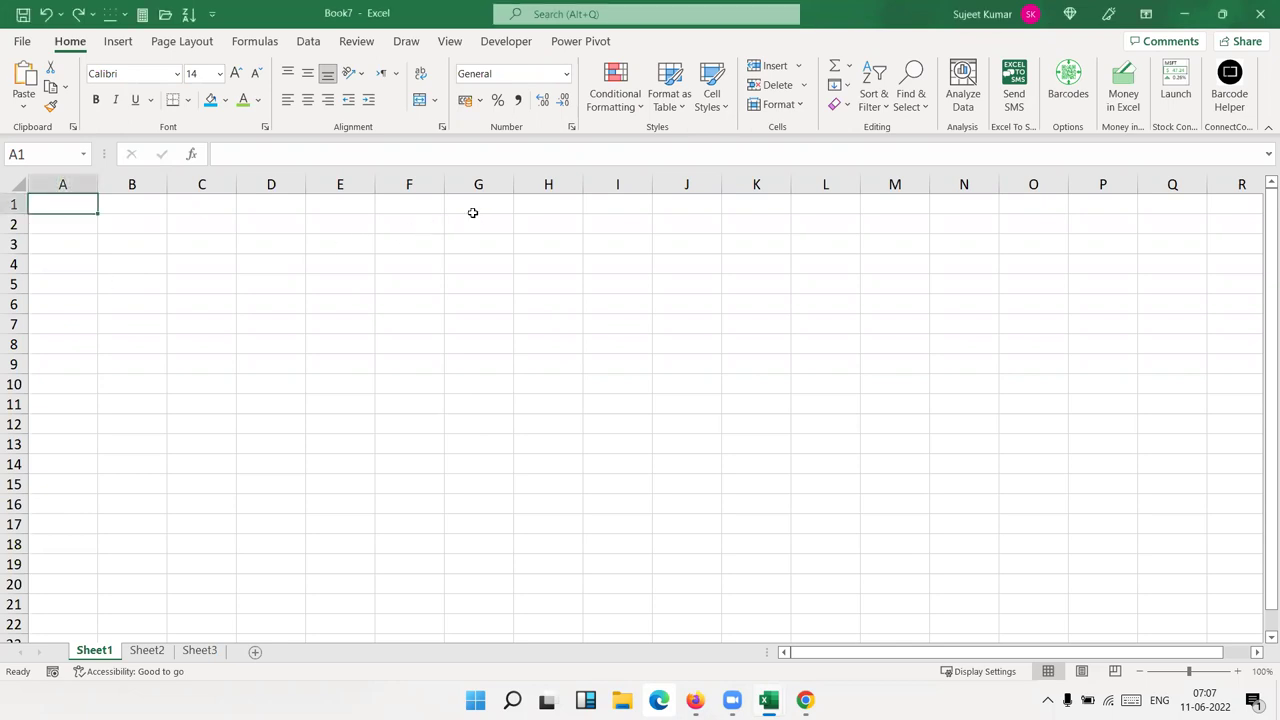
- Enter 123.369.963 in H2 and autofit column H to fit it
click(545, 218)
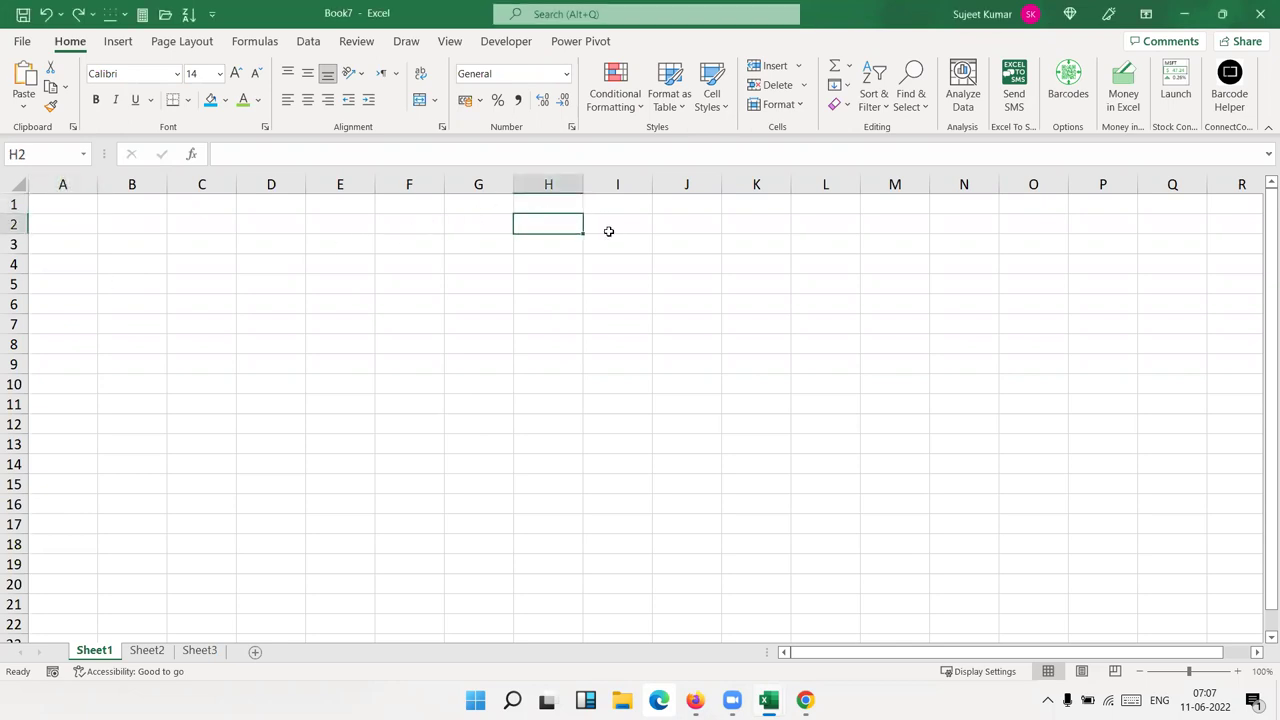
text(123.369.963)
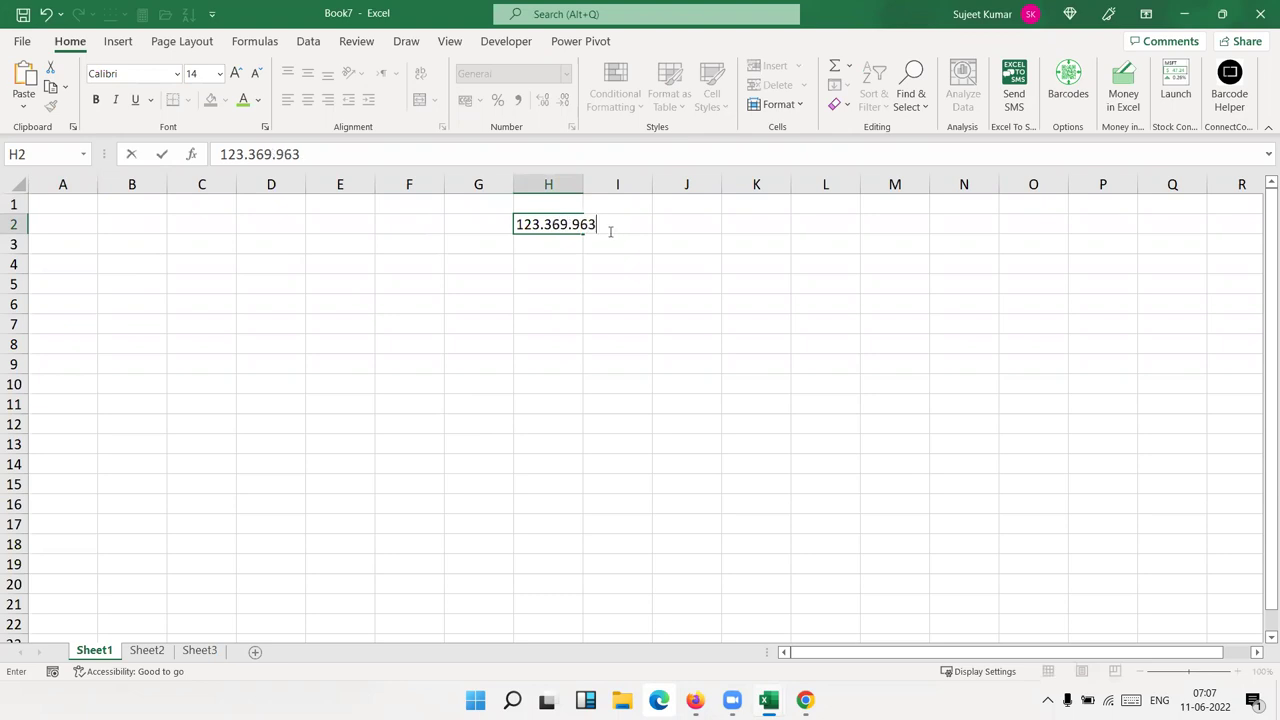
click(663, 383)
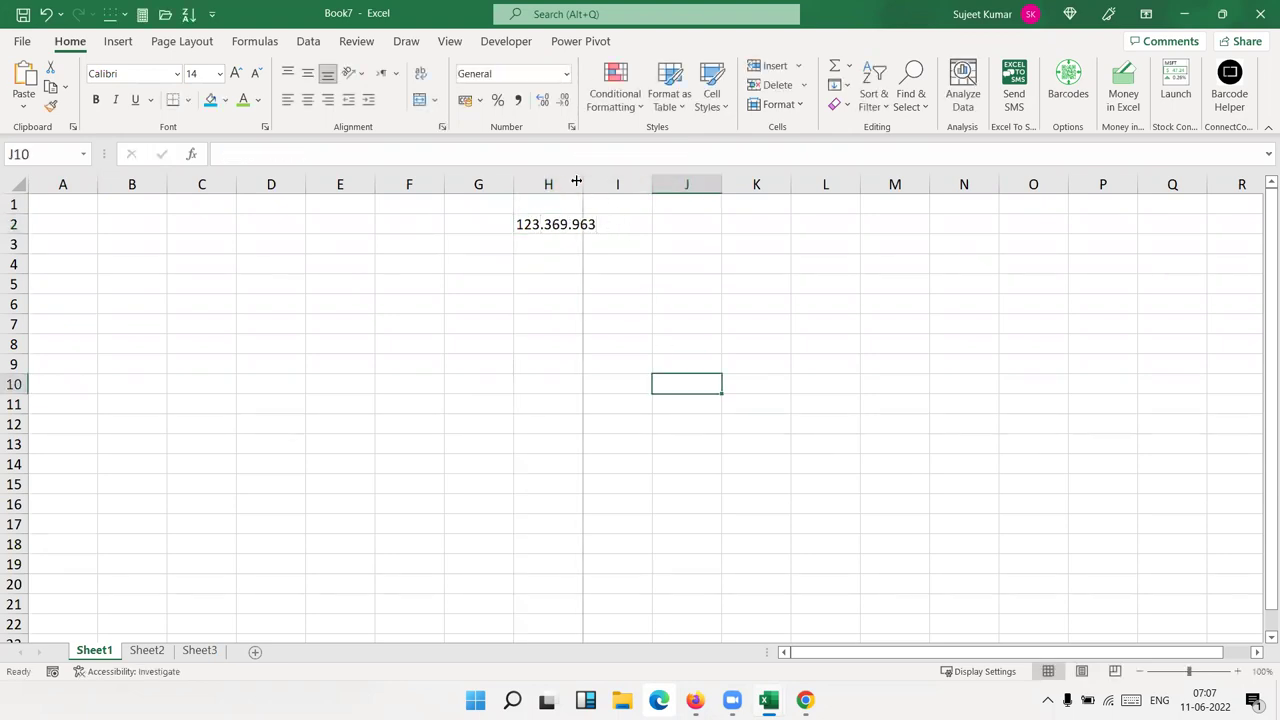
double_click(582, 184)
- Put =RIGHT(H2,3) in I2 so it returns 963
click(642, 222)
double_click(642, 222)
text(=righ)
key(Tab)
key(Left)
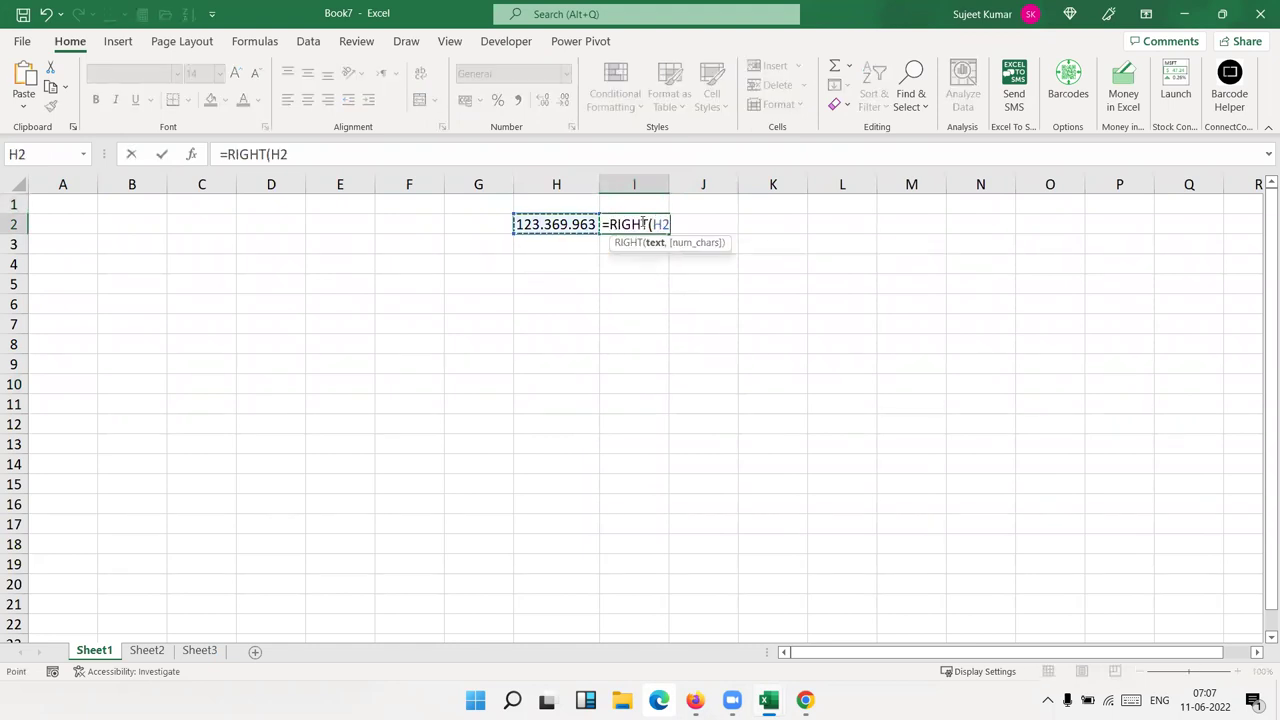
text(,3)
key(Return)
click(642, 222)
key(Down)
key(Left)
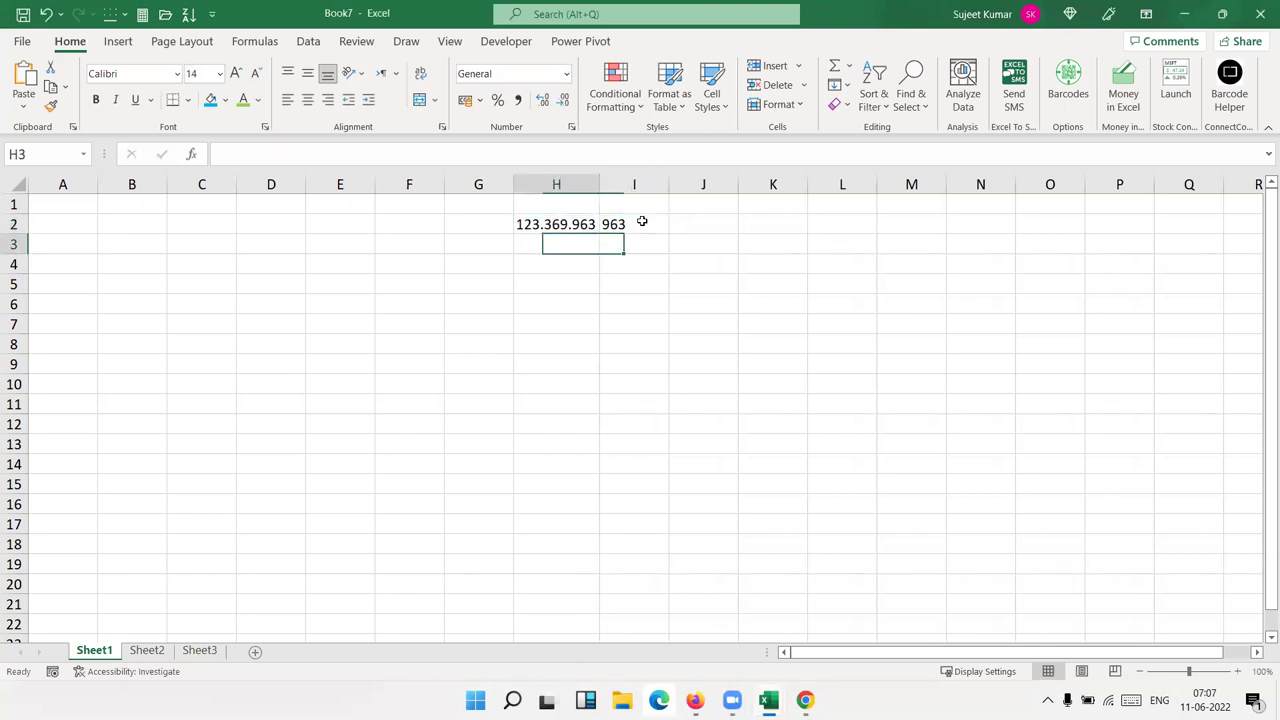
- Enter =SUBSTITUTE(H2,".","-") in H3 so it returns 123-369-963
text(=sub)
key(Tab)
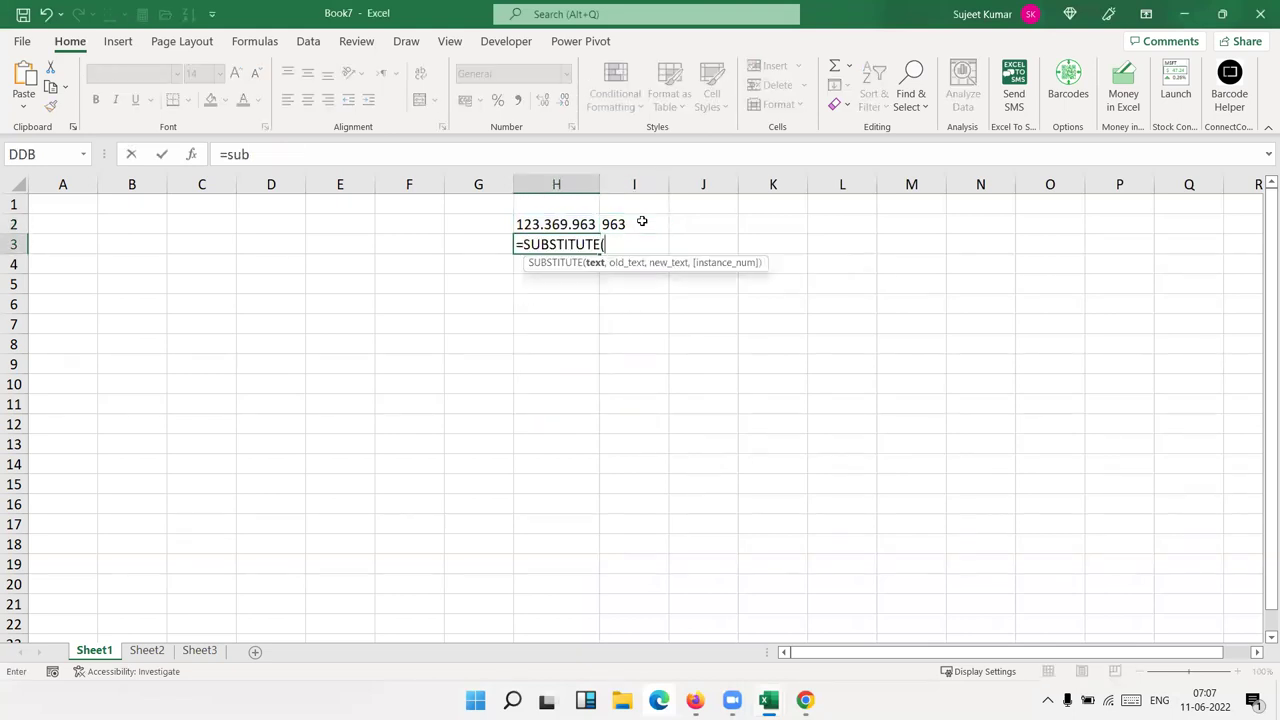
key(Up)
text(,")
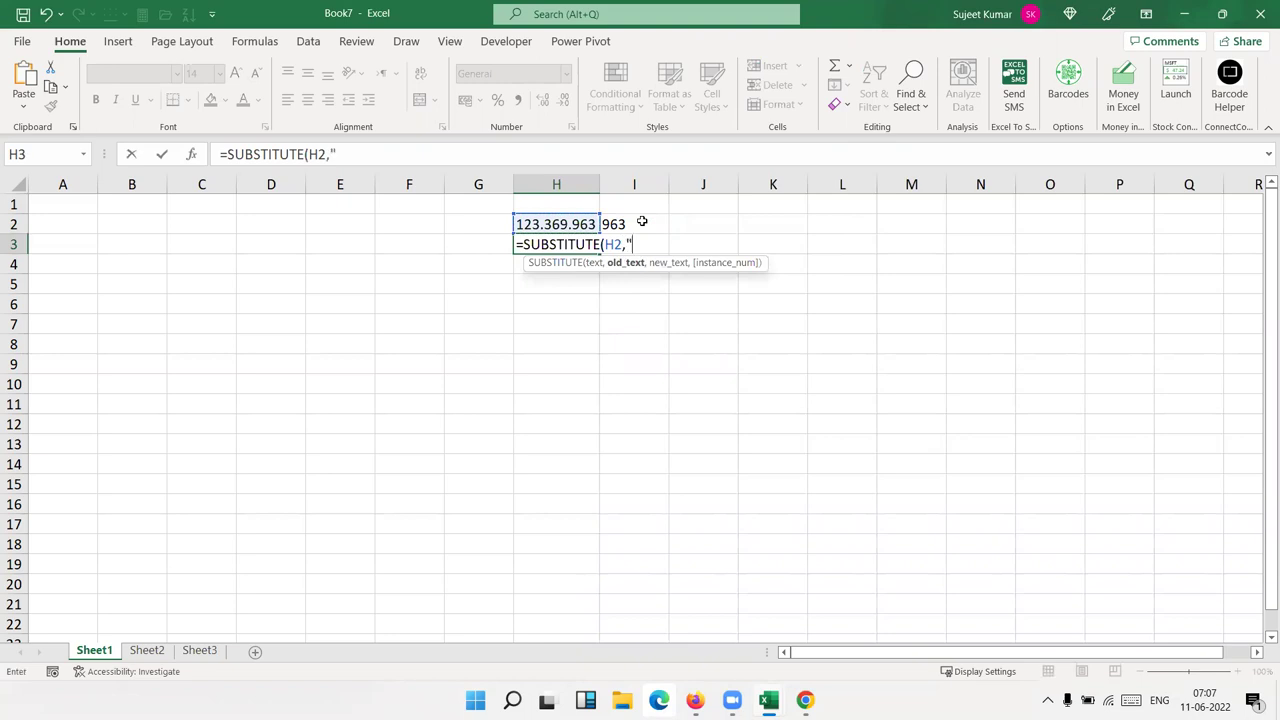
text(.)
text(","-")
key(Return)
key(Up)
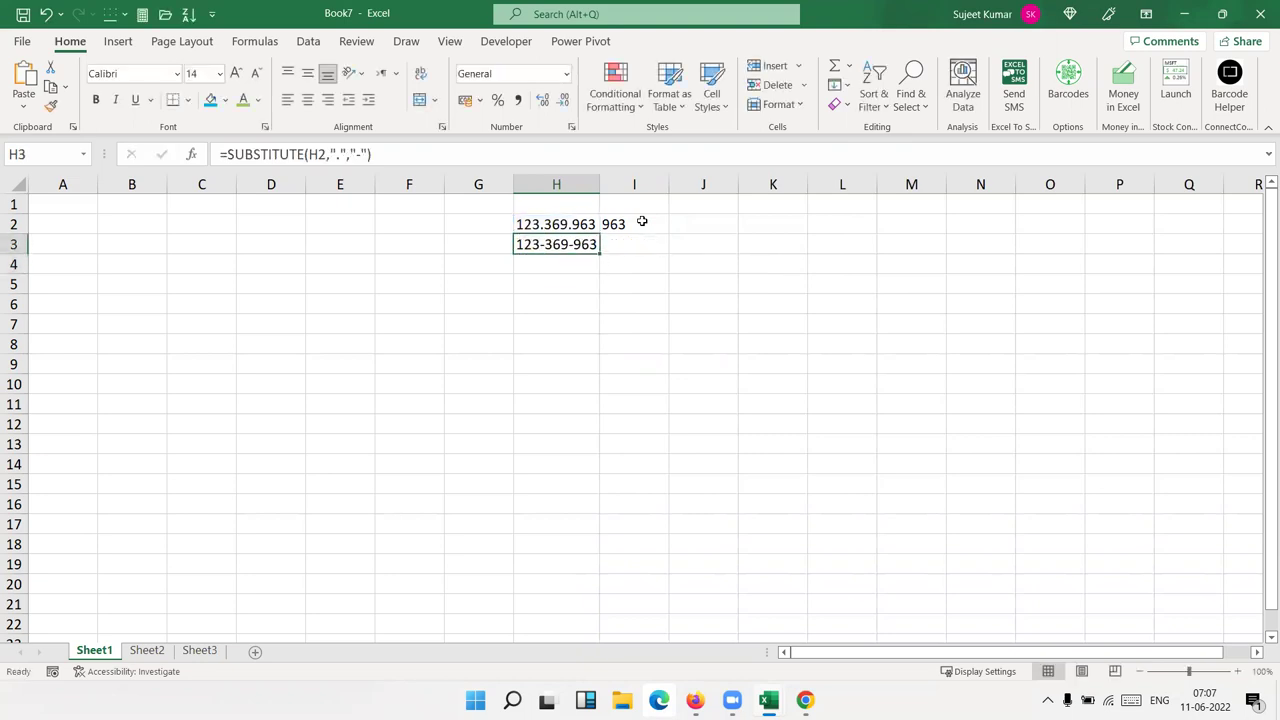
key(Up)
key(shift+Right)
key(Down)
key(Down)
key(Down)
key(Down)
- Type A in H6 and enter =REPT(H6,3) in I6 to get AAA
text(A)
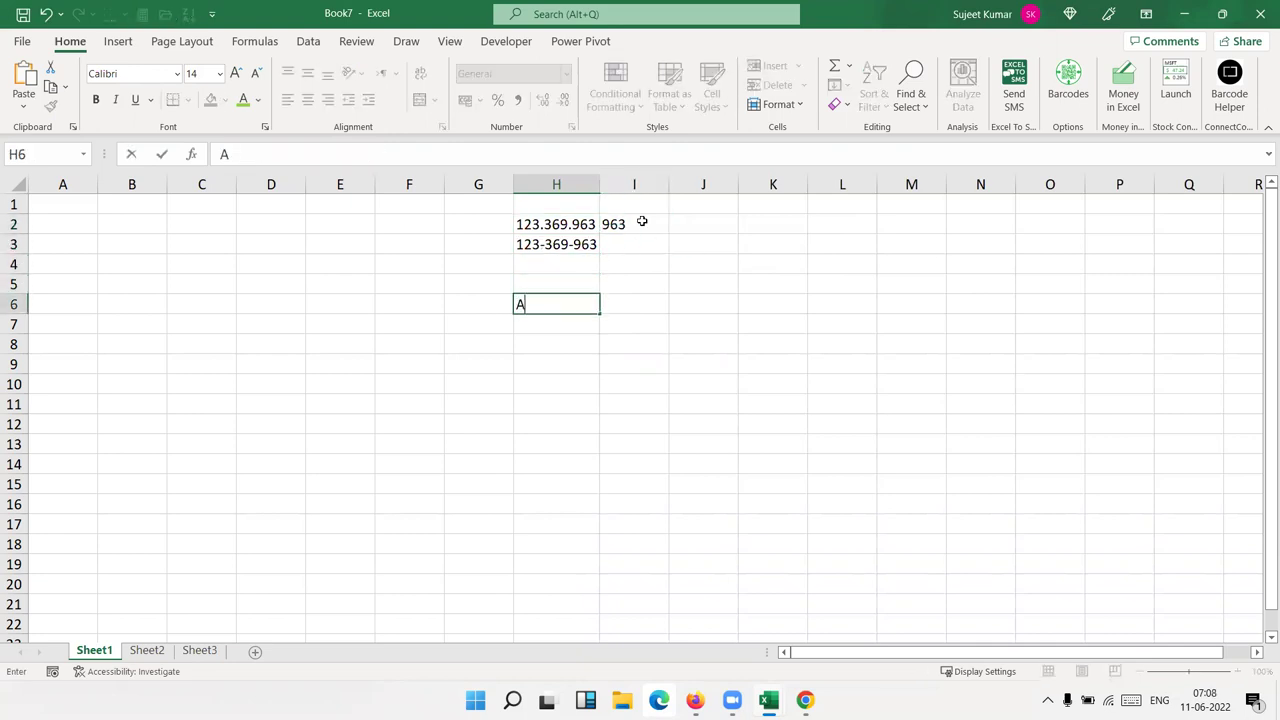
key(Tab)
text(=re)
key(Down)
key(Down)
key(Down)
key(Tab)
key(Left)
text(,3)
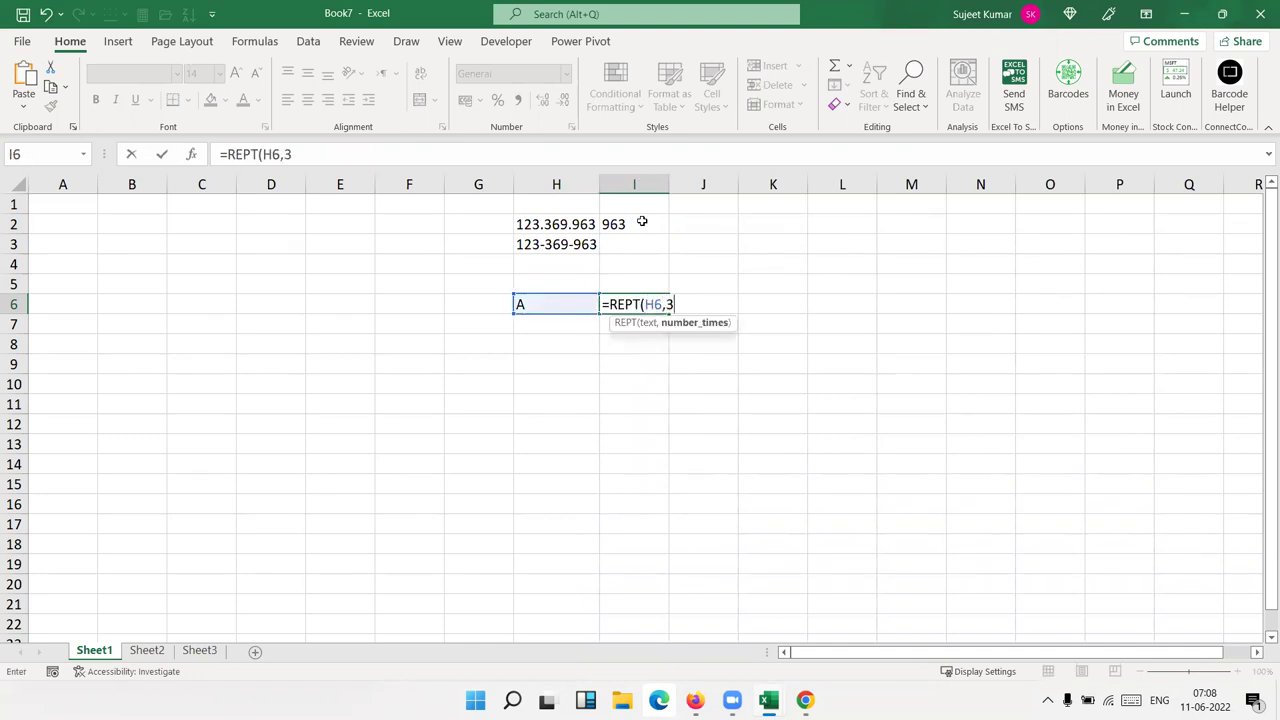
key(Return)
key(Up)
- Clear the H2:I6 example block, then undo to restore it
key(shift+Right)
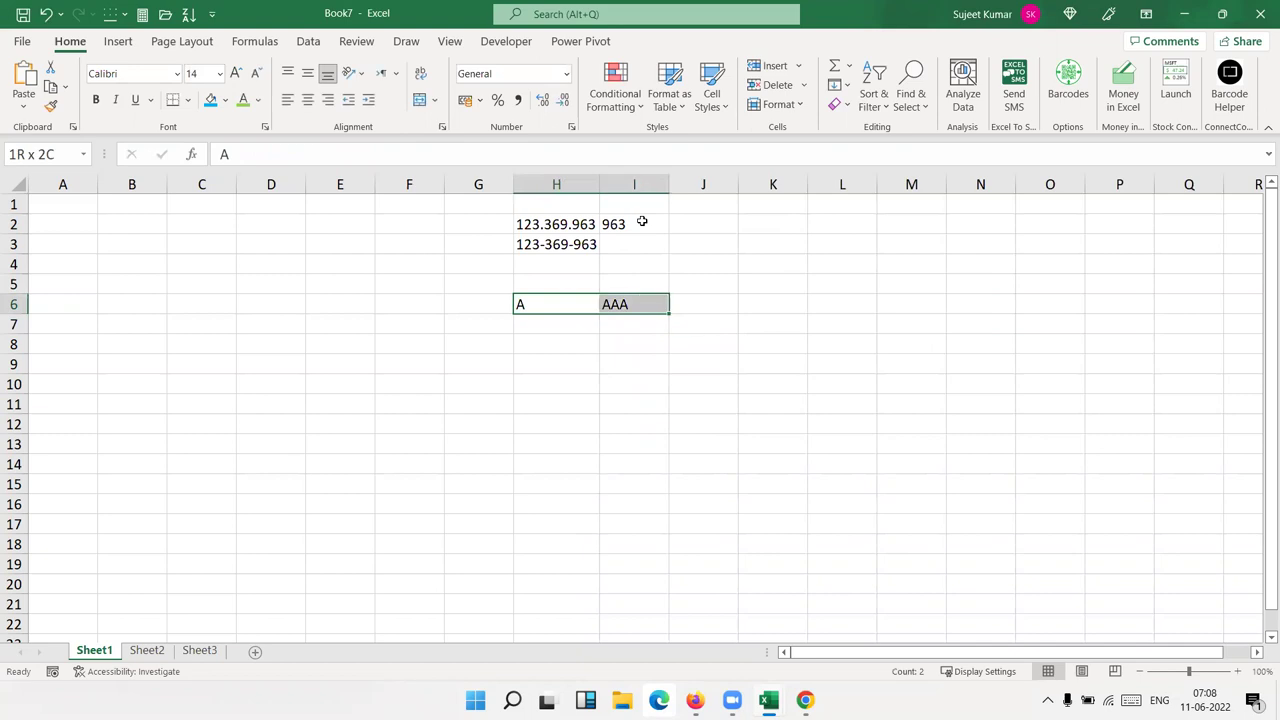
key(shift+Up)
key(shift+Up)
key(shift+Up)
key(shift+Up)
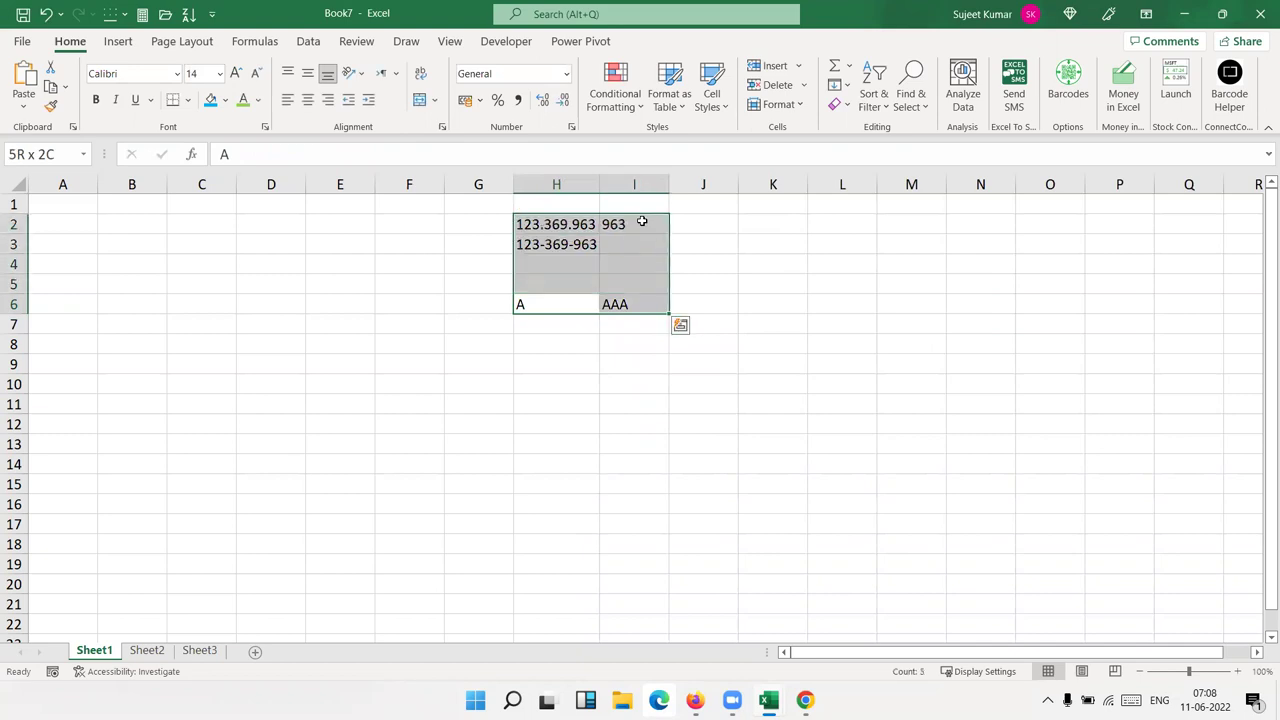
key(Delete)
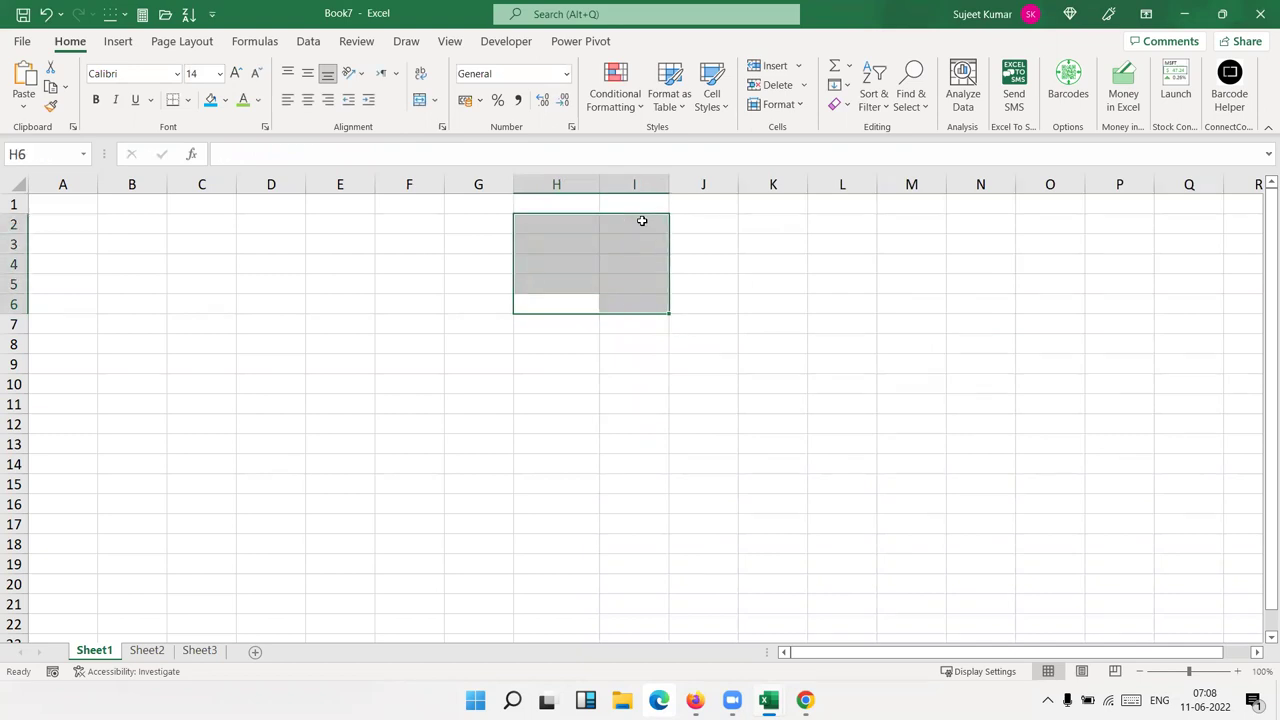
key(ctrl+z)
key(Left)
key(Left)
key(Left)
key(Left)
key(Left)
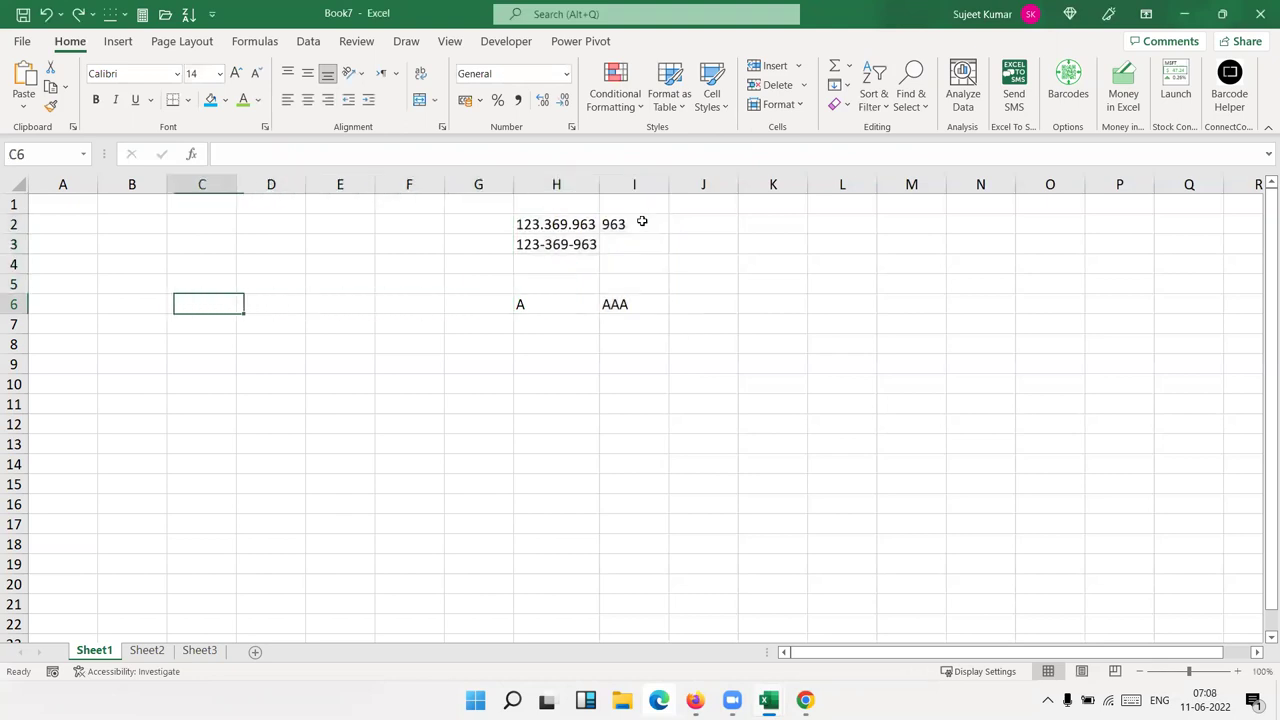
key(Left)
key(Down)
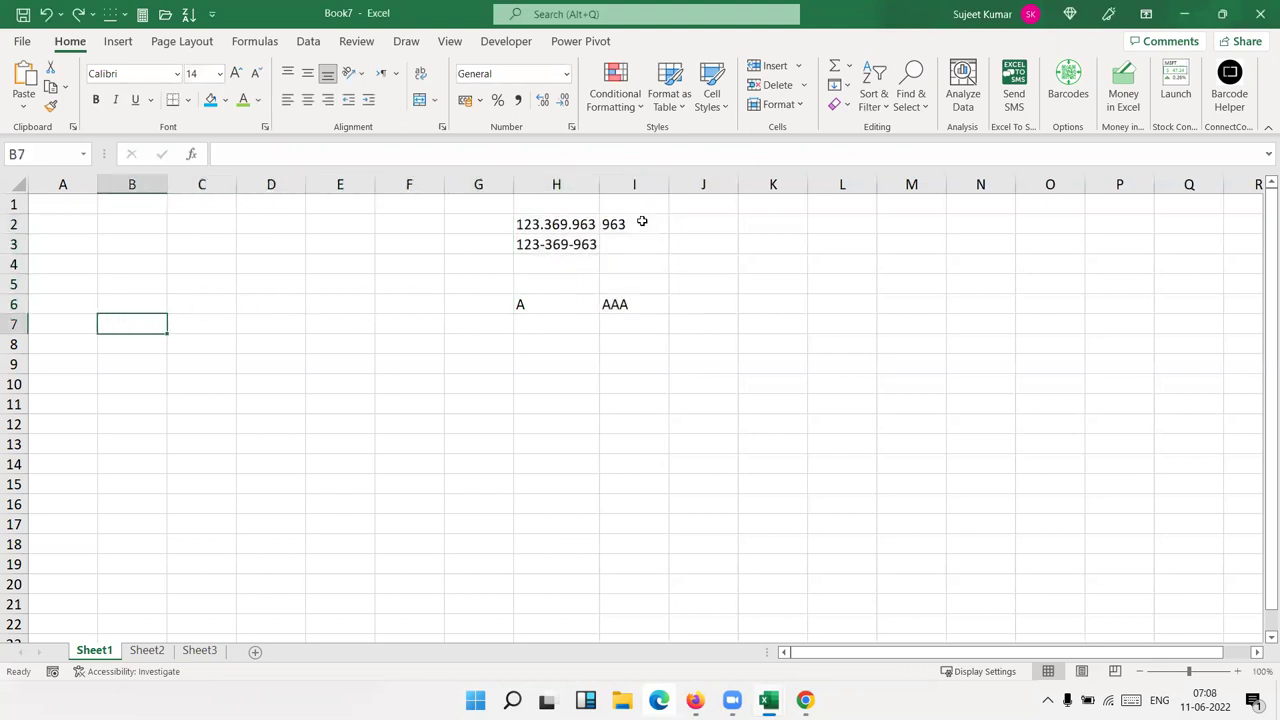
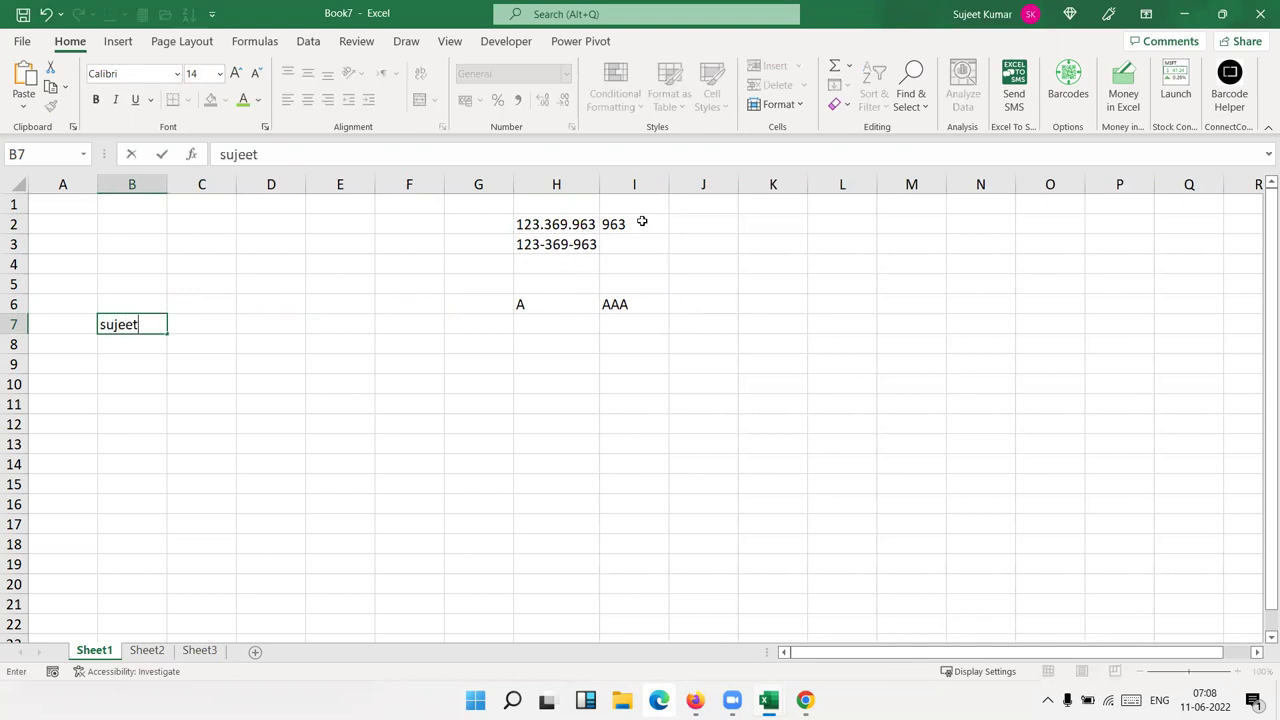
- Enter the contact's name, city, phone number and e-mail in B7, then delete the city and phone
key(Return)
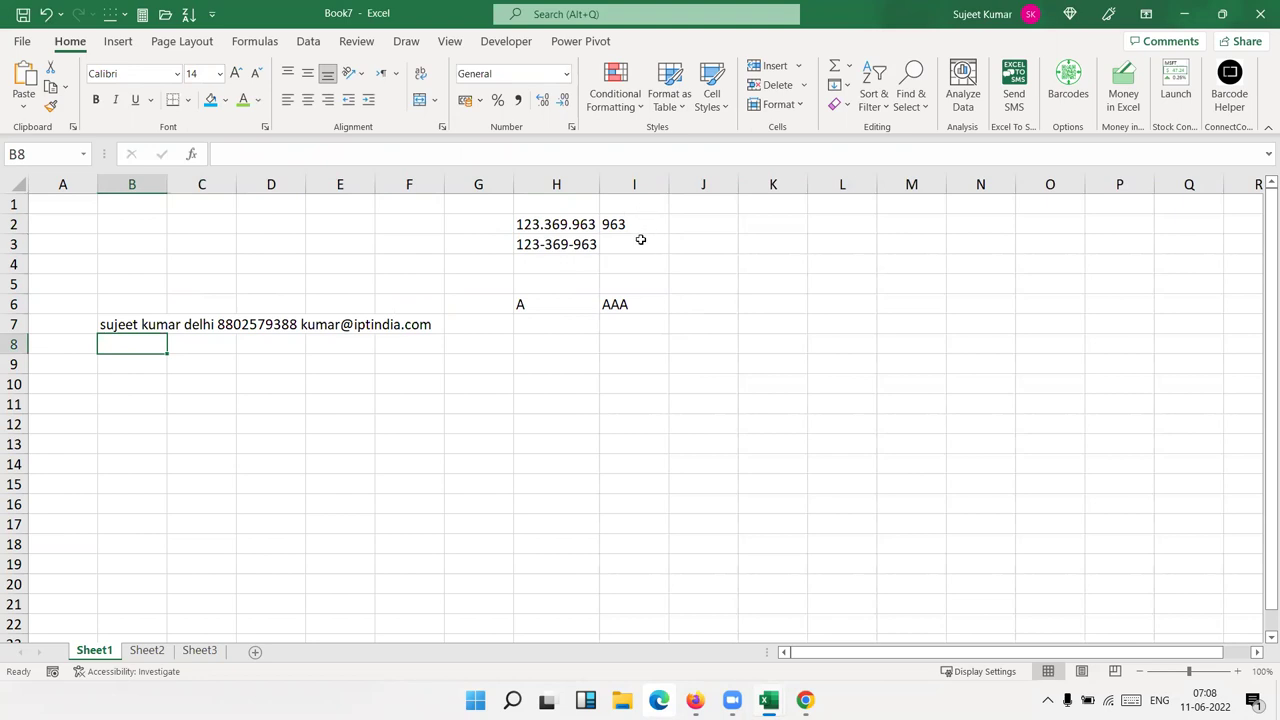
click(157, 328)
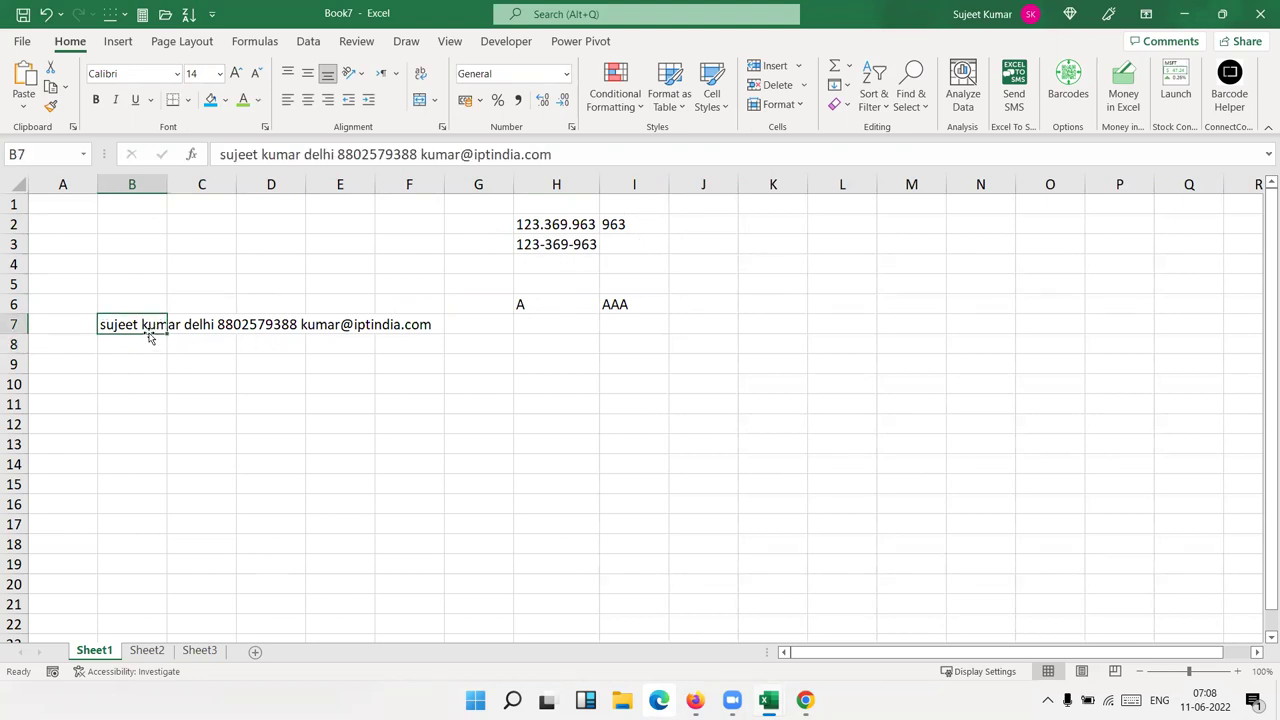
key(F2)
drag(315, 154, 417, 166)
key(Delete)
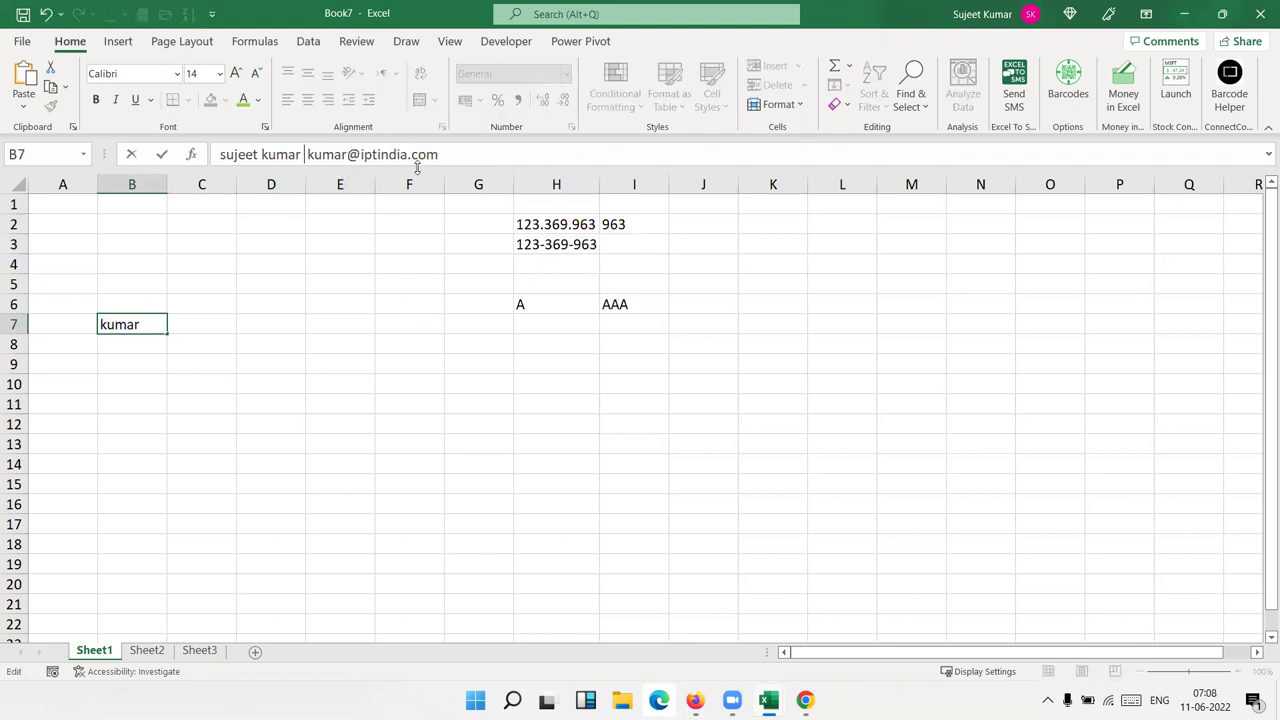
key(Return)
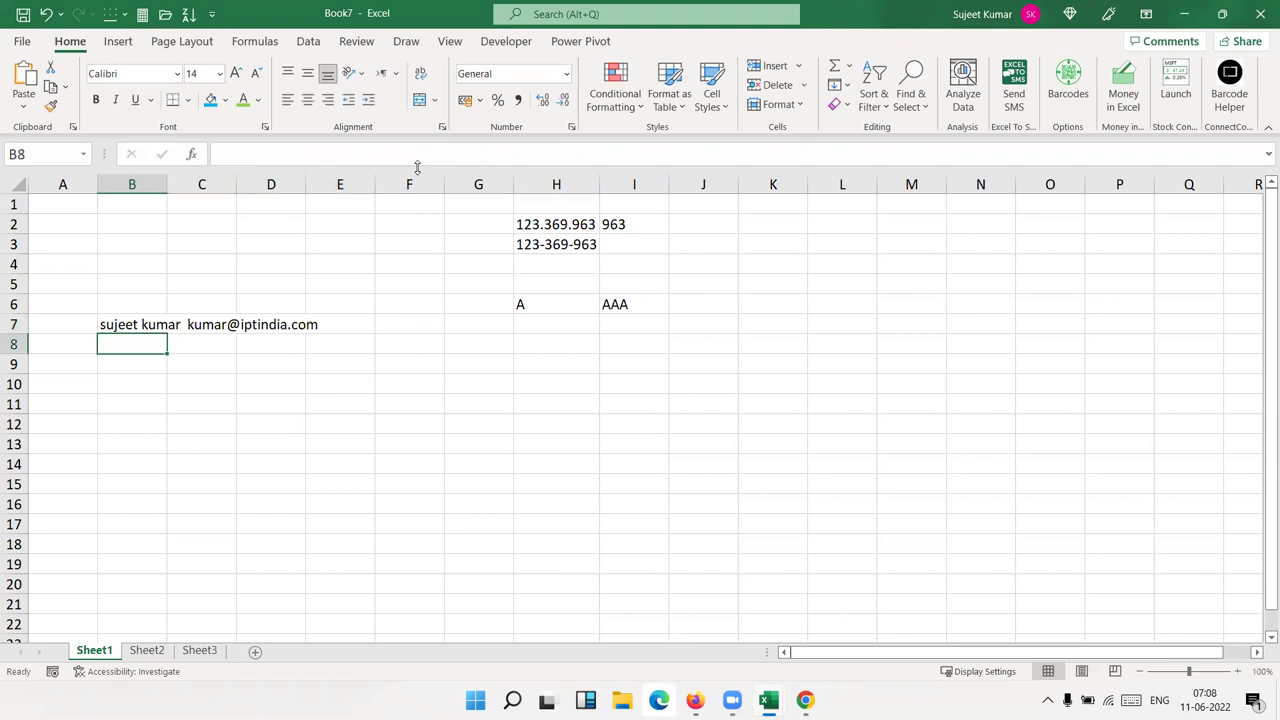
- Undo, clear and redo B7 back to name-and-email only, then paste into G1:K6
key(ctrl+z)
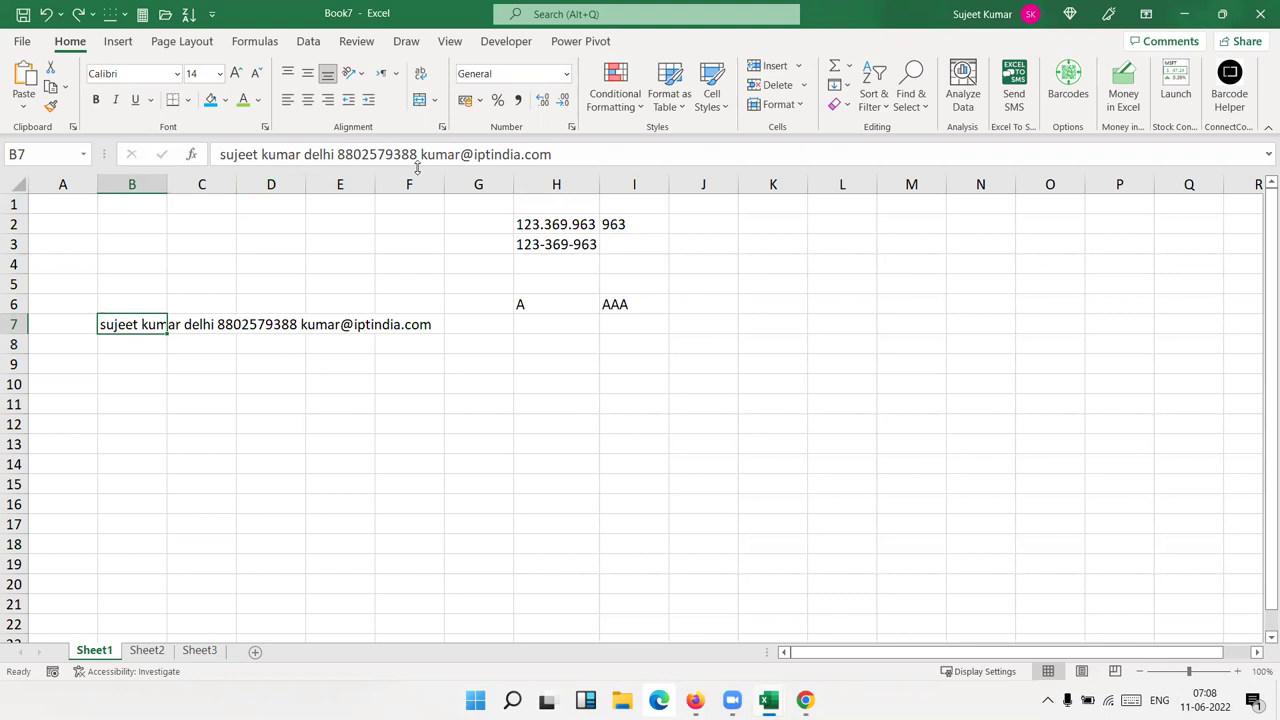
key(Delete)
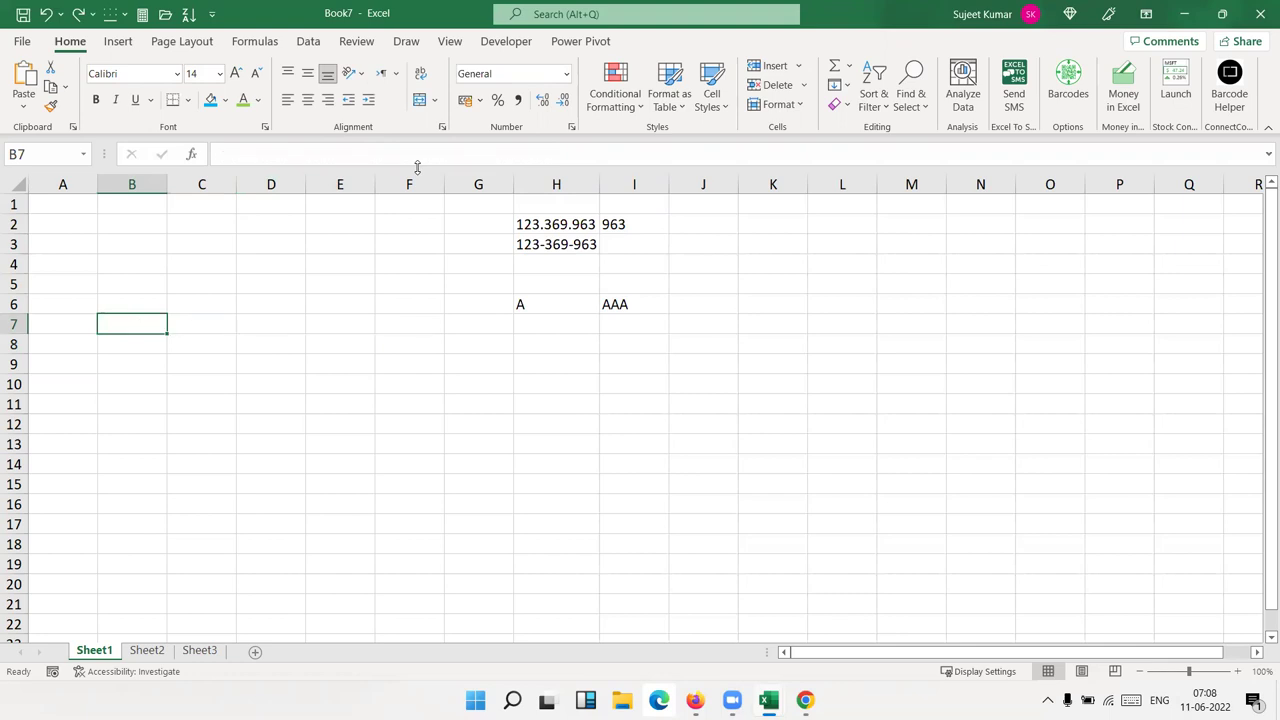
key(ctrl+y)
key(ctrl+y)
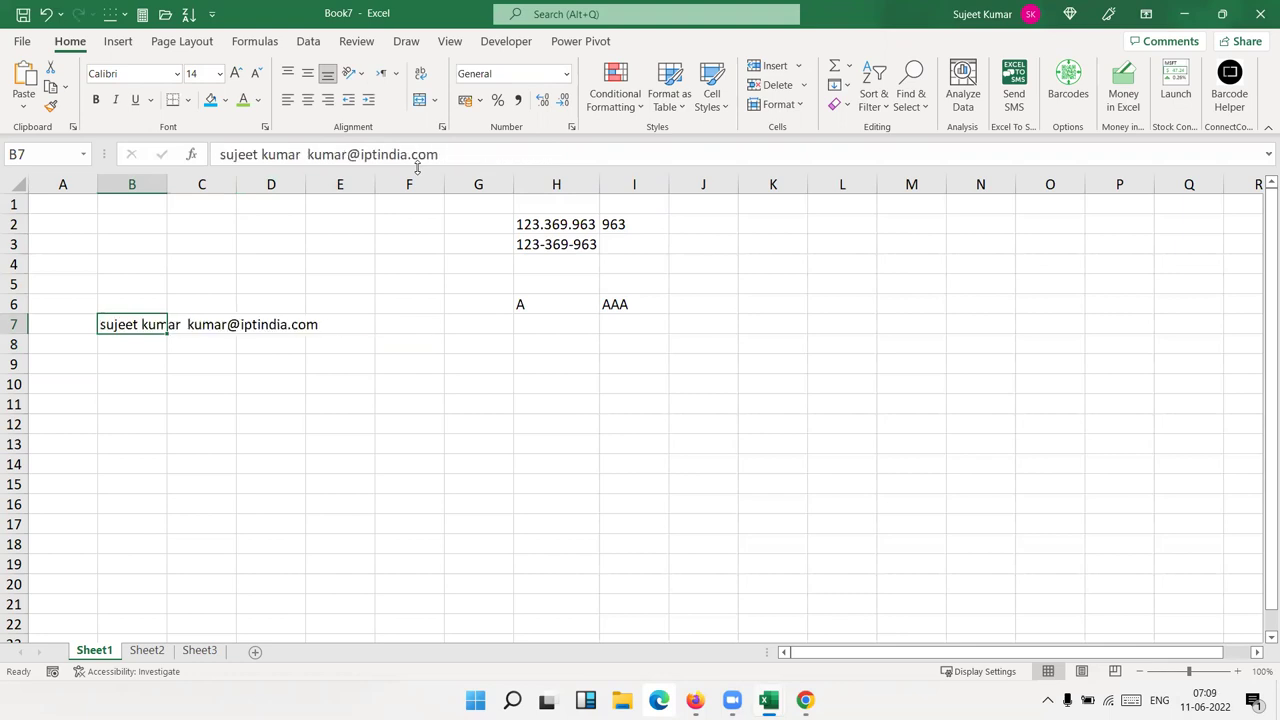
key(Down)
key(Down)
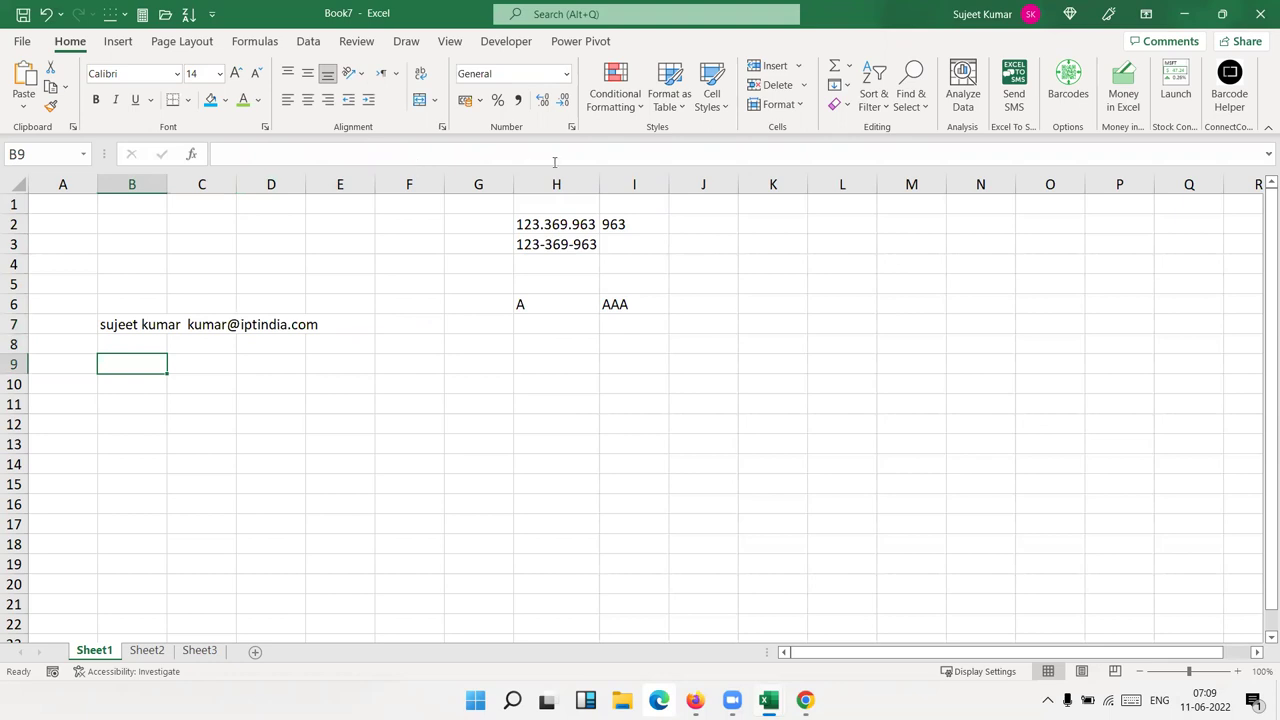
drag(792, 310, 490, 150)
key(ctrl+v)
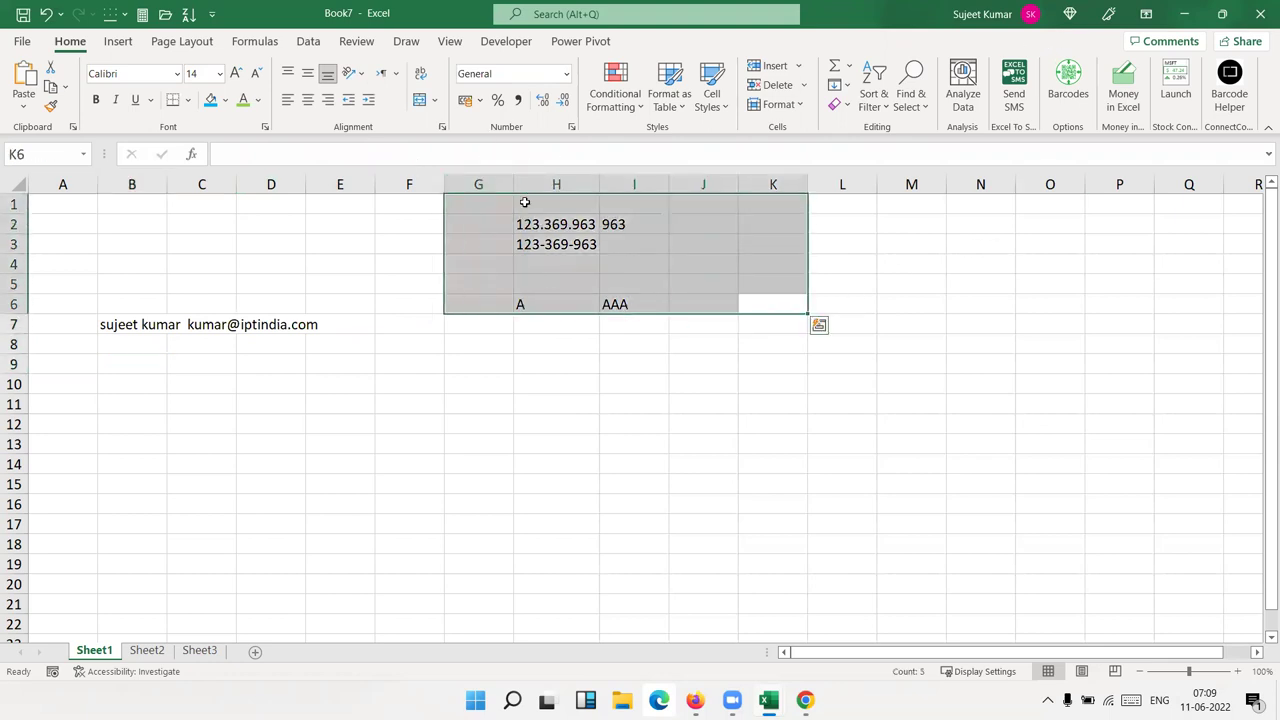
- Enter =SUBSTITUTE(B7," ",REPT(" ",99)) in B9, accepting Excel's suggested formula correction
click(130, 371)
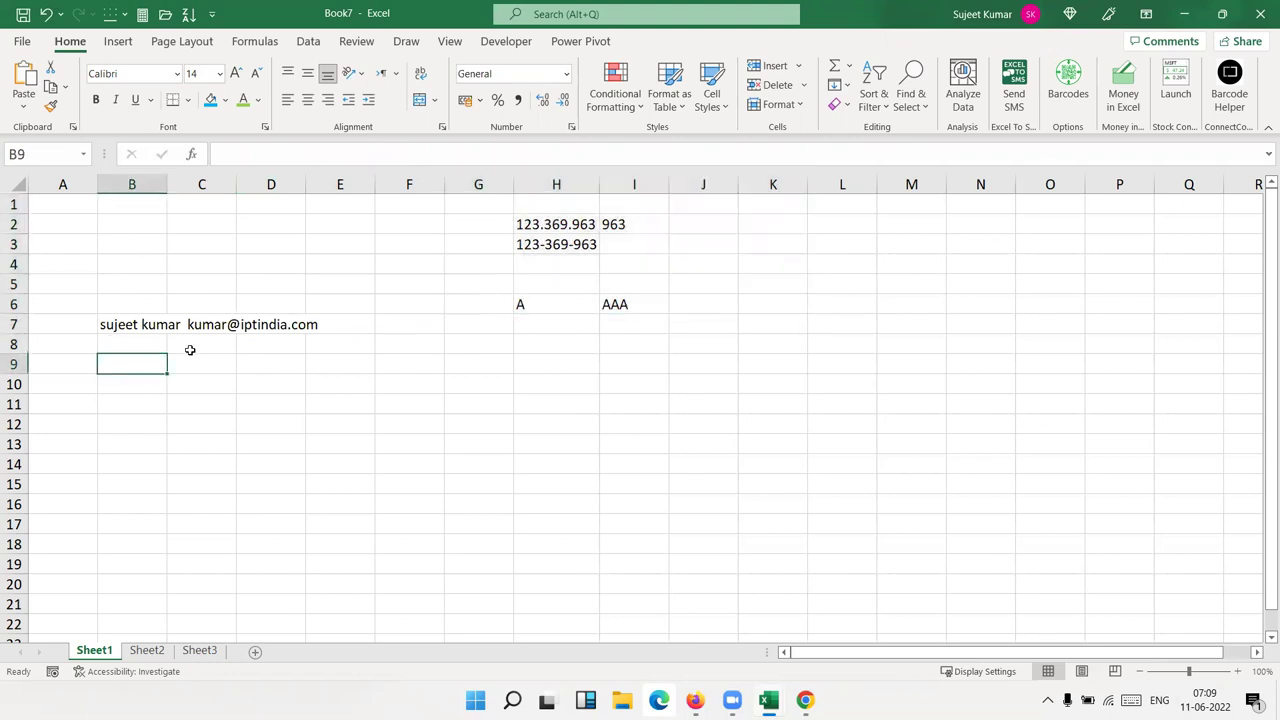
text(=sub)
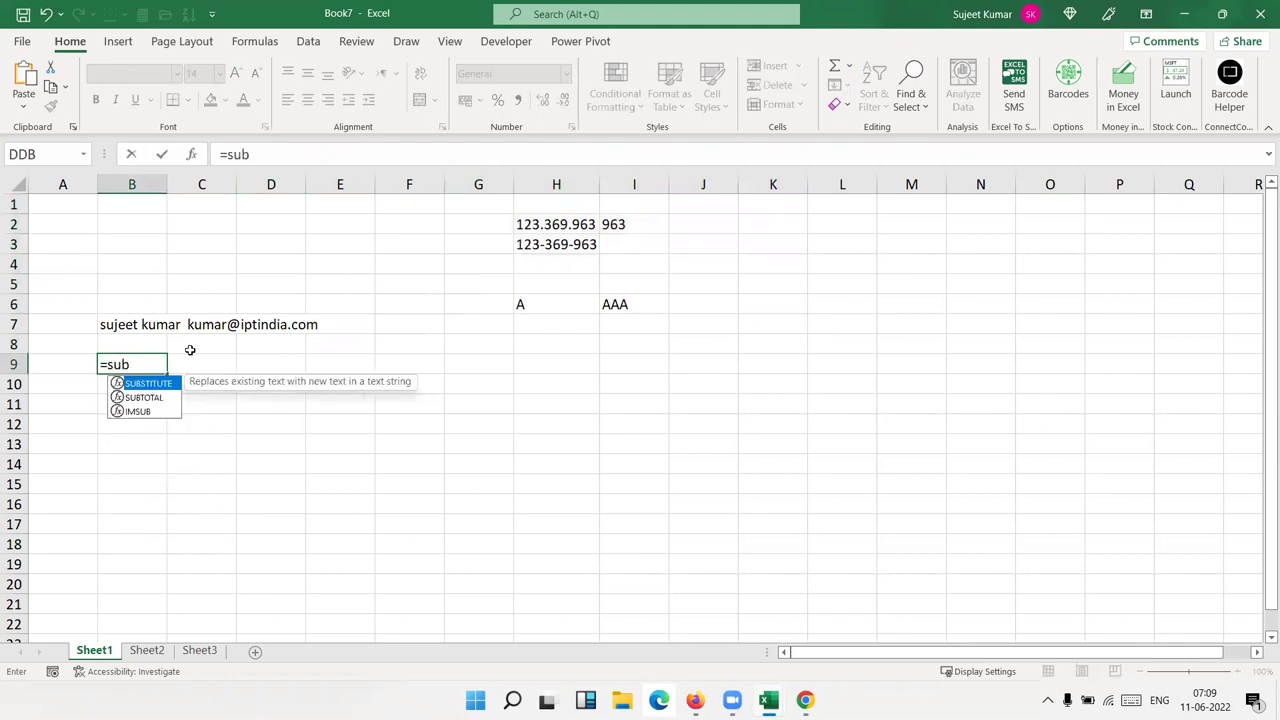
key(Tab)
key(Up)
key(Up)
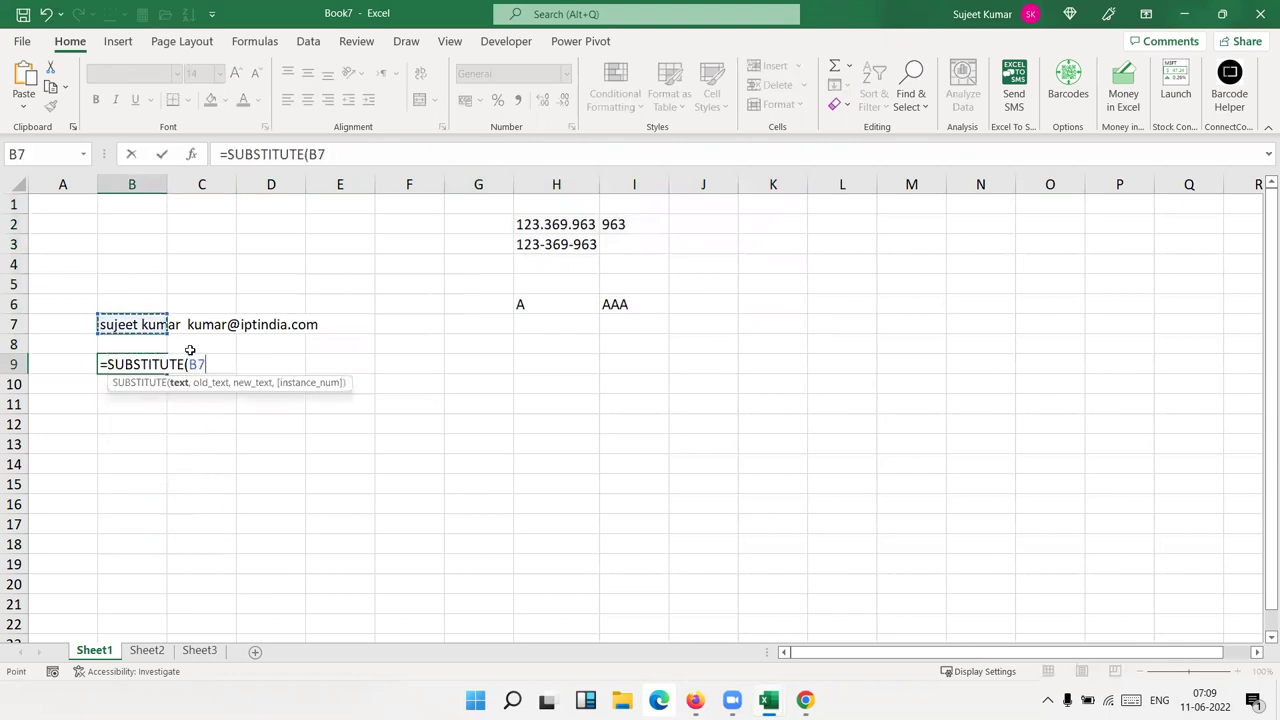
text(,")
text( ",)
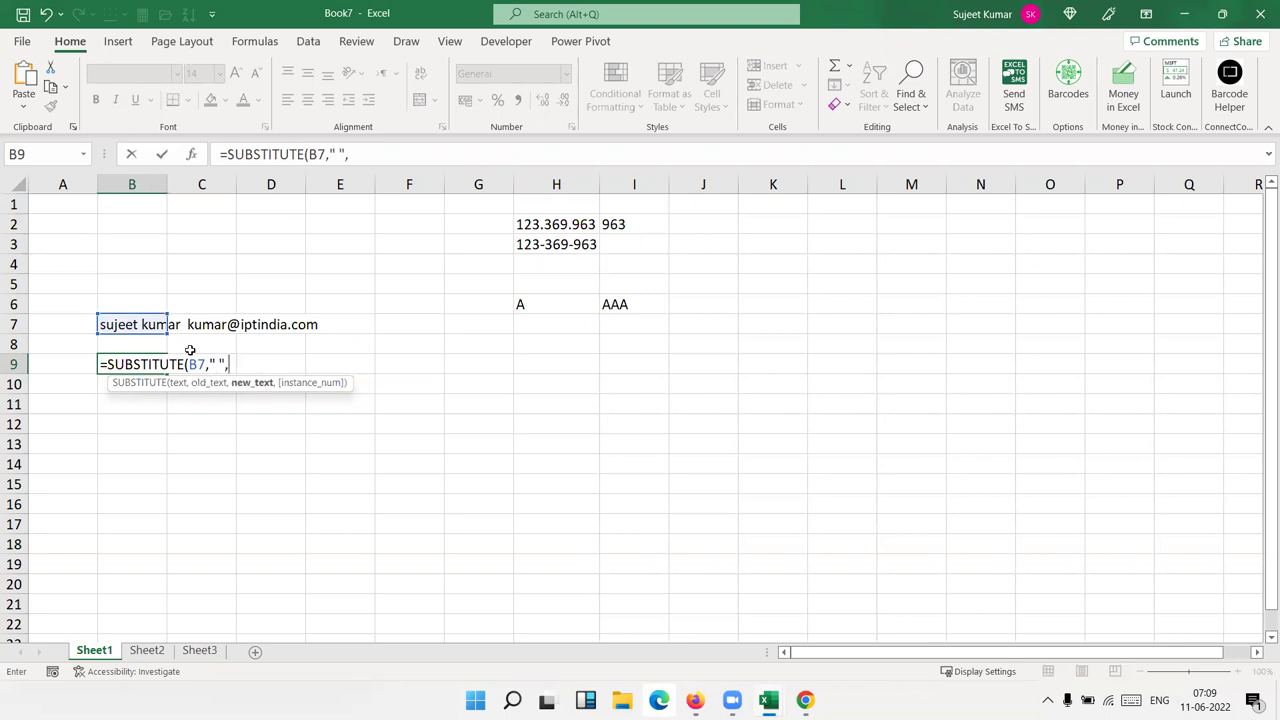
text(re)
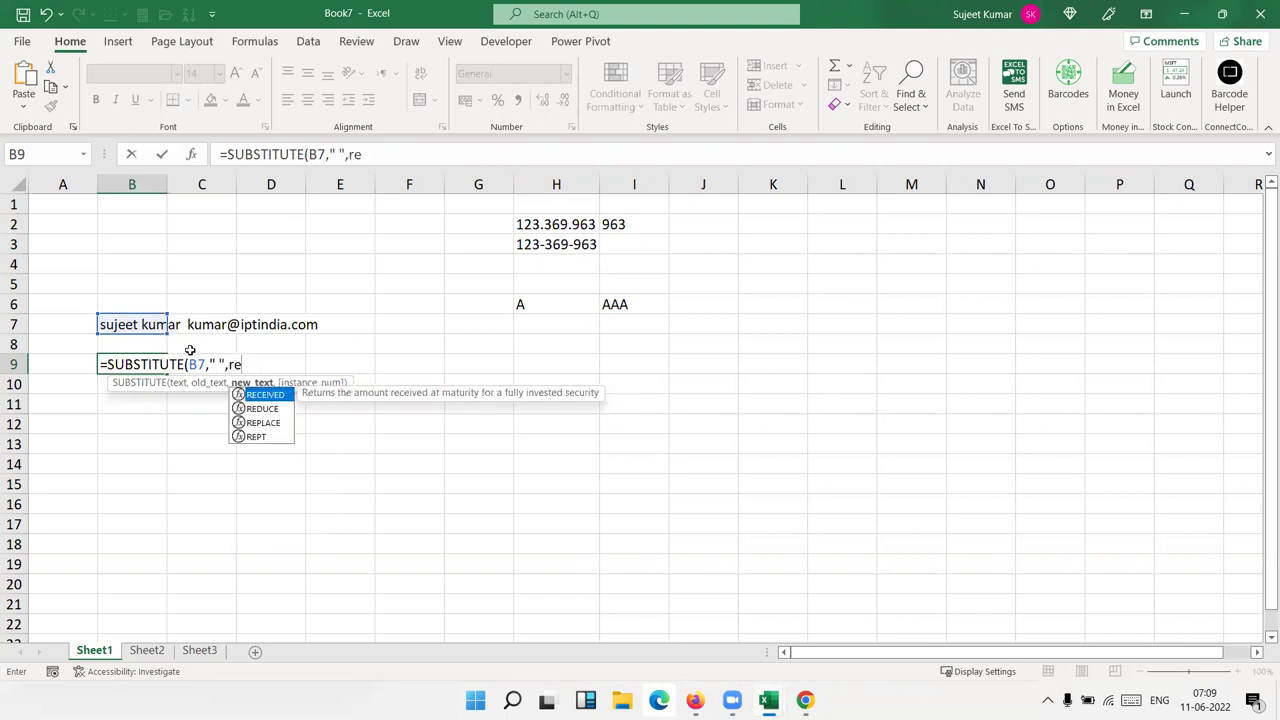
key(Down)
key(Down)
key(Down)
key(Tab)
text(" ",)
key(BackSpace)
text(99)
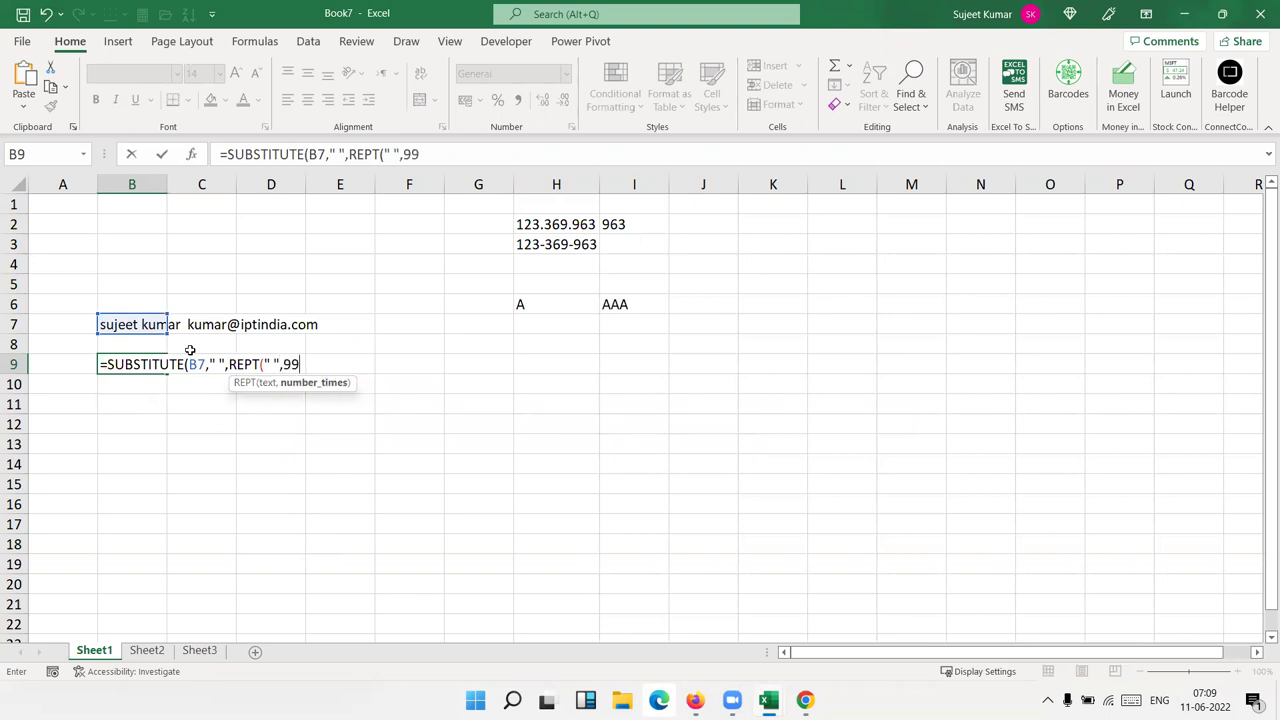
text())
key(Return)
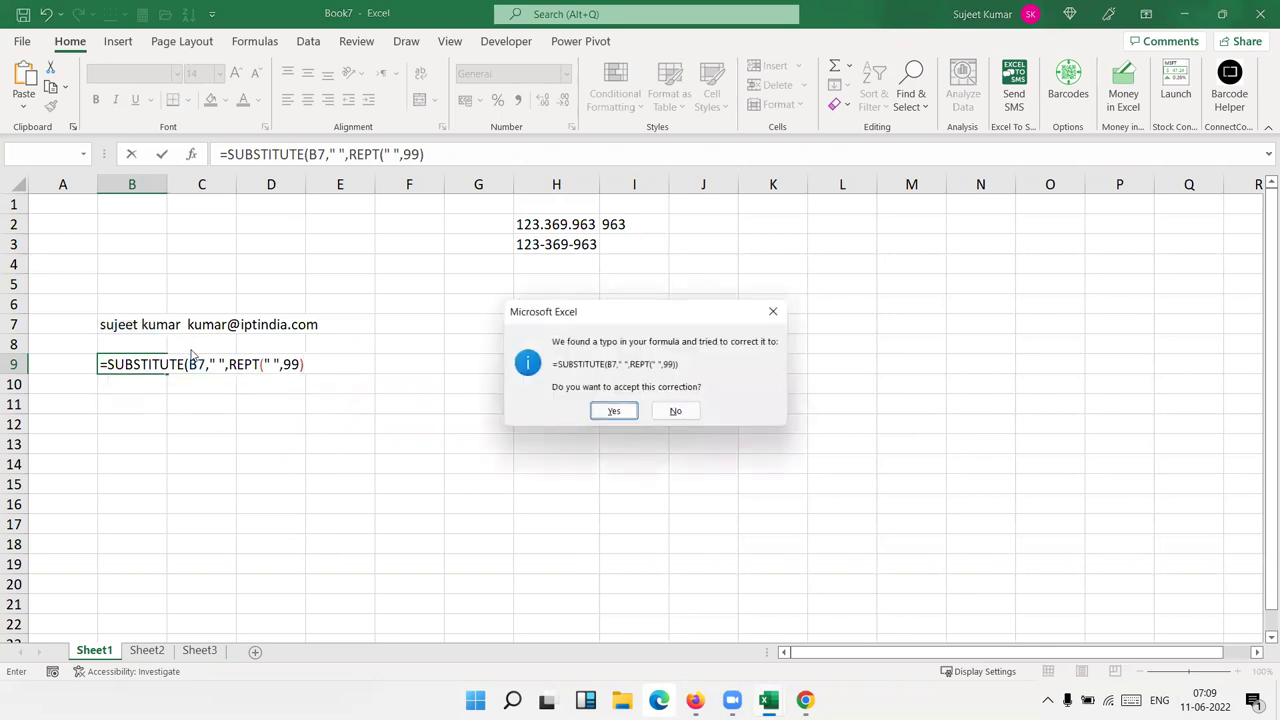
key(Return)
key(Up)
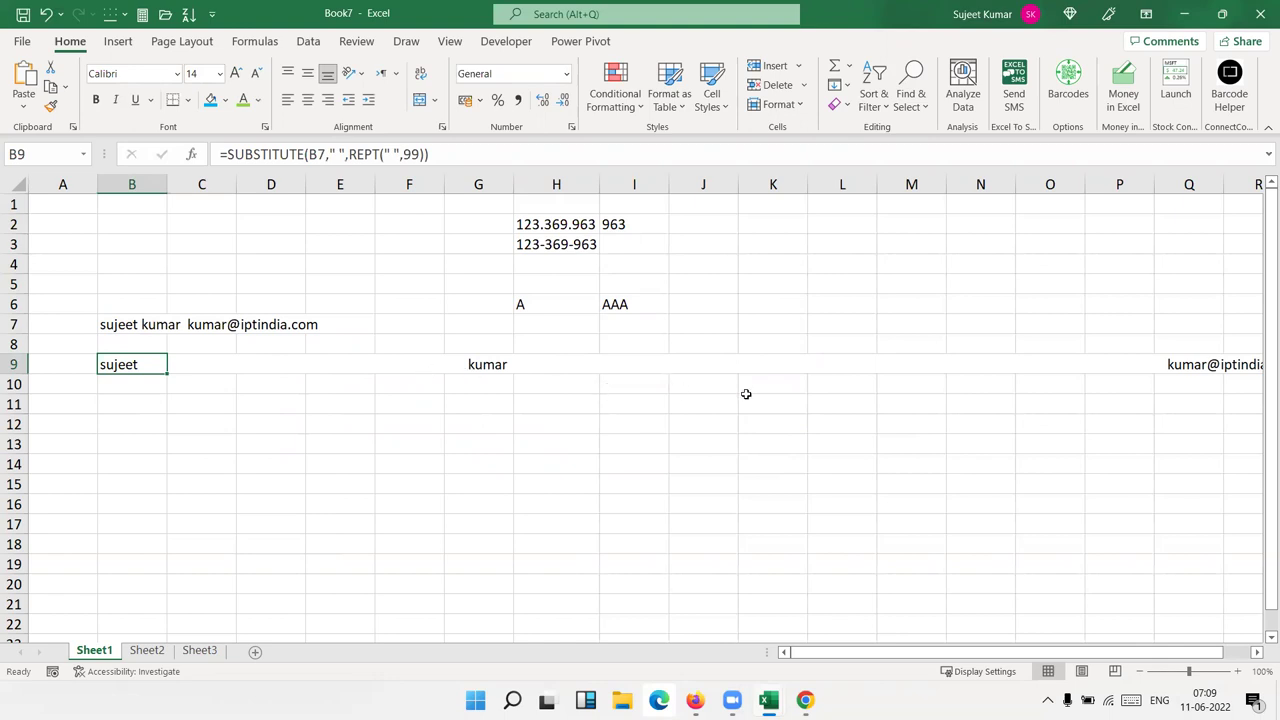
- Enter =RIGHT(B9,99) in B10 to pull the padded e-mail
key(Return)
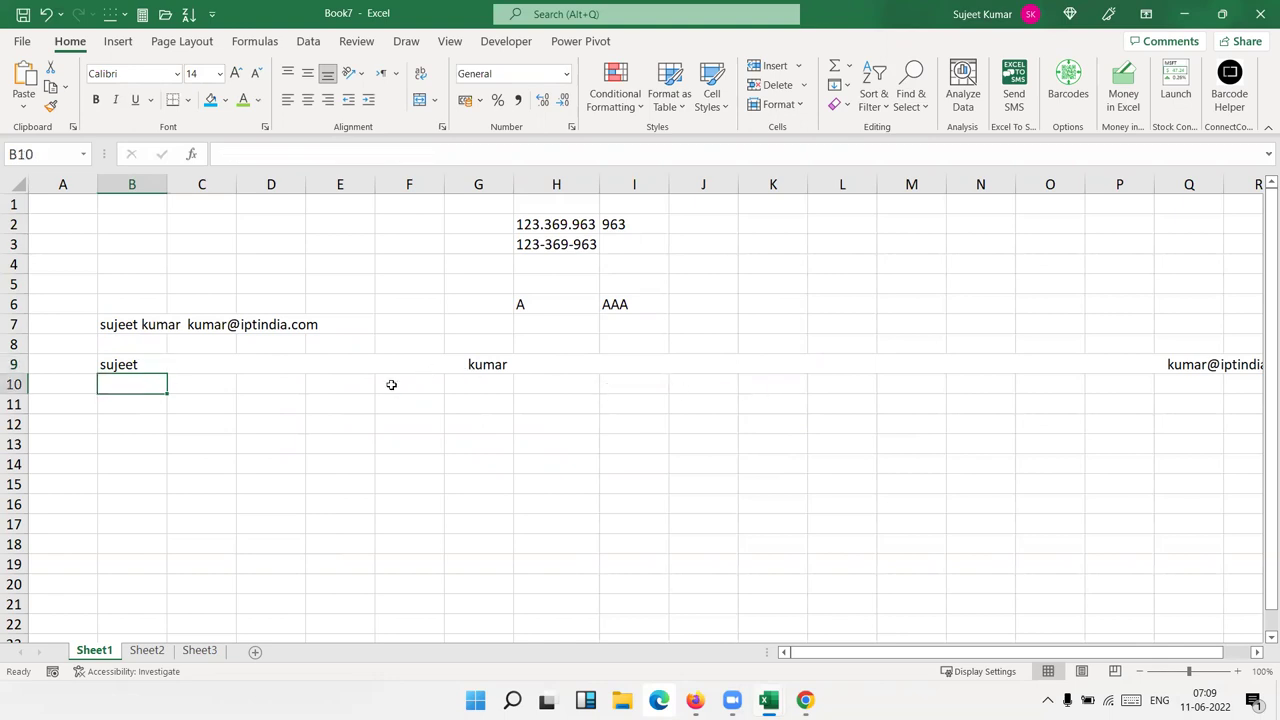
text(=ri)
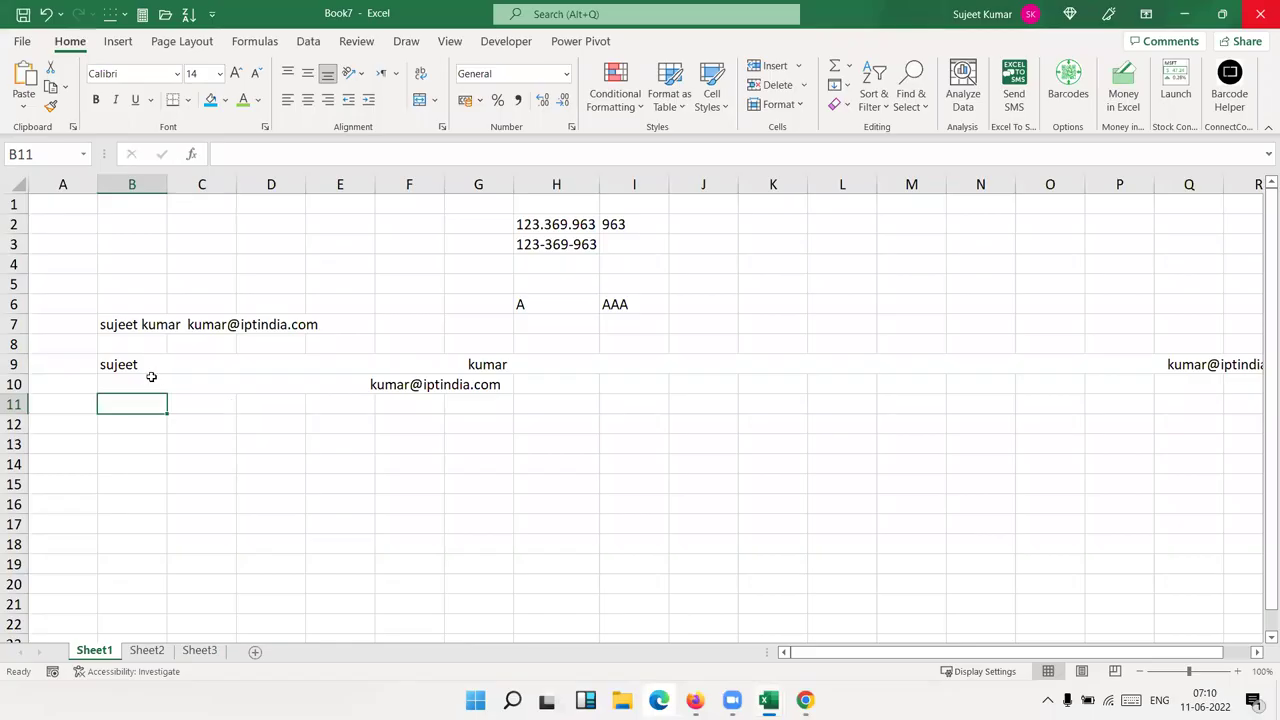
click(138, 378)
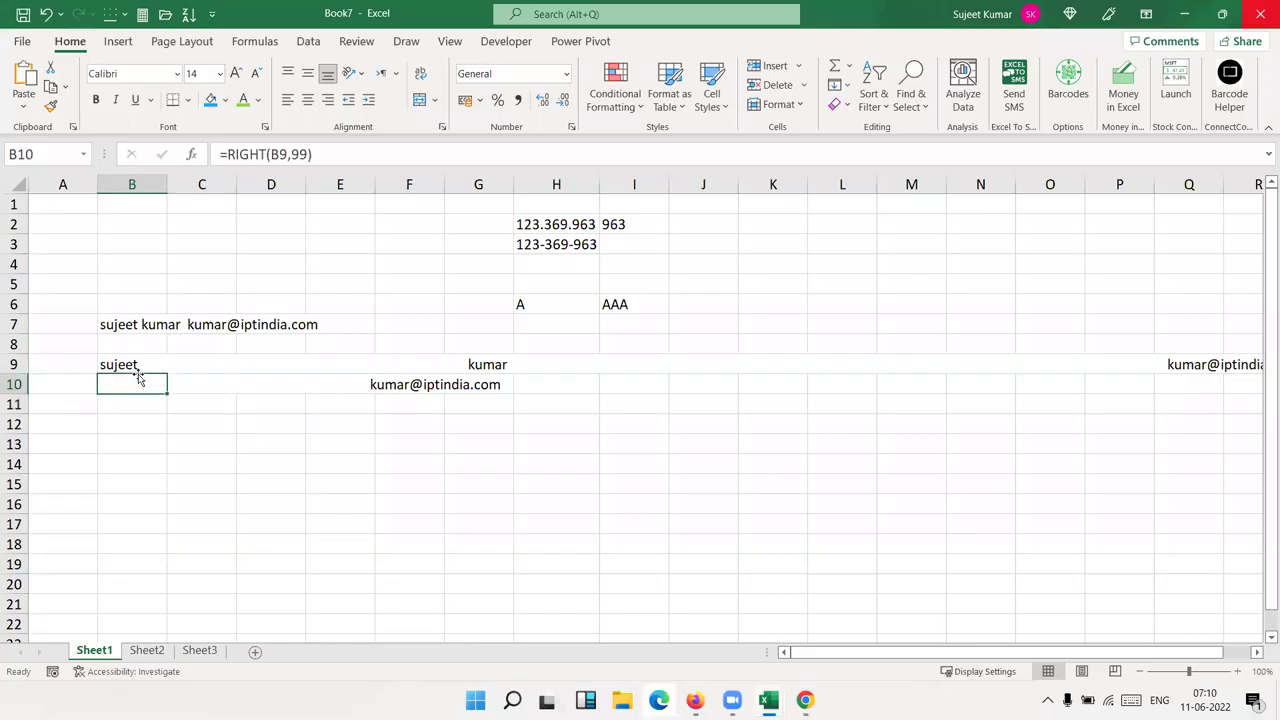
double_click(130, 382)
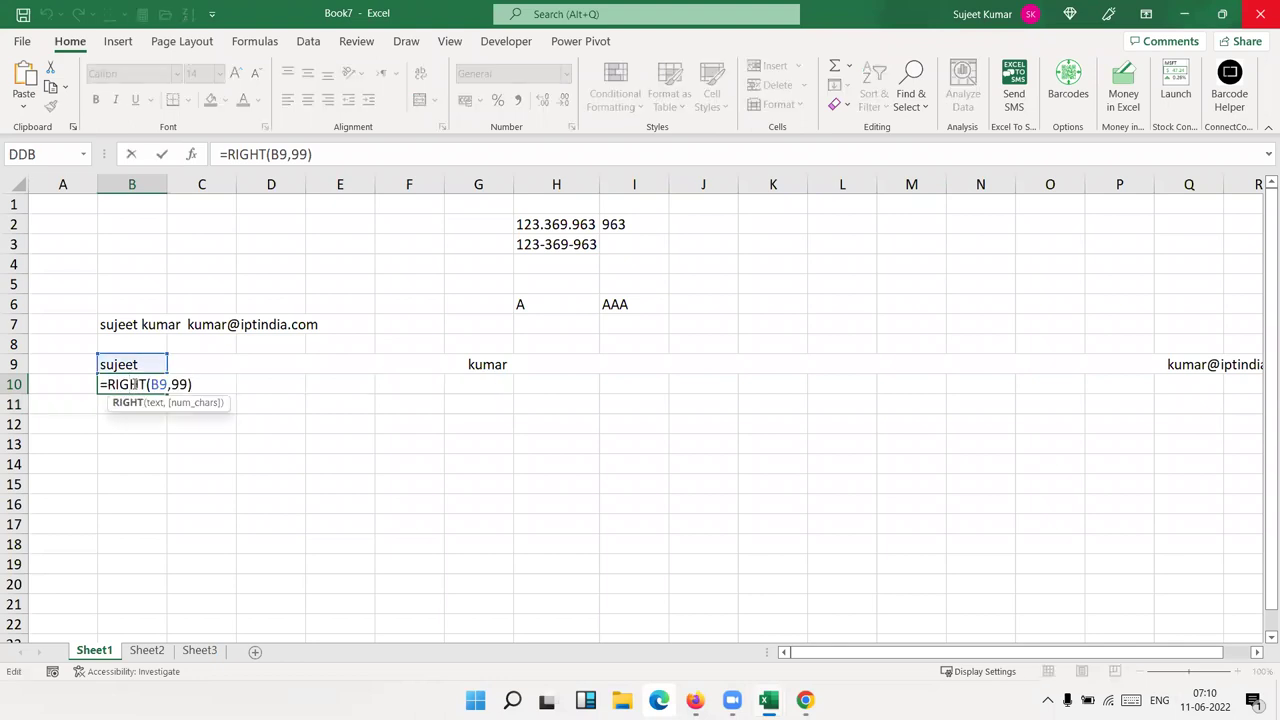
key(ctrl+Return)
- Enter =TRIM(B10) in B11 to return the clean e-mail address
key(Down)
text(=tri)
key(Tab)
click(132, 383)
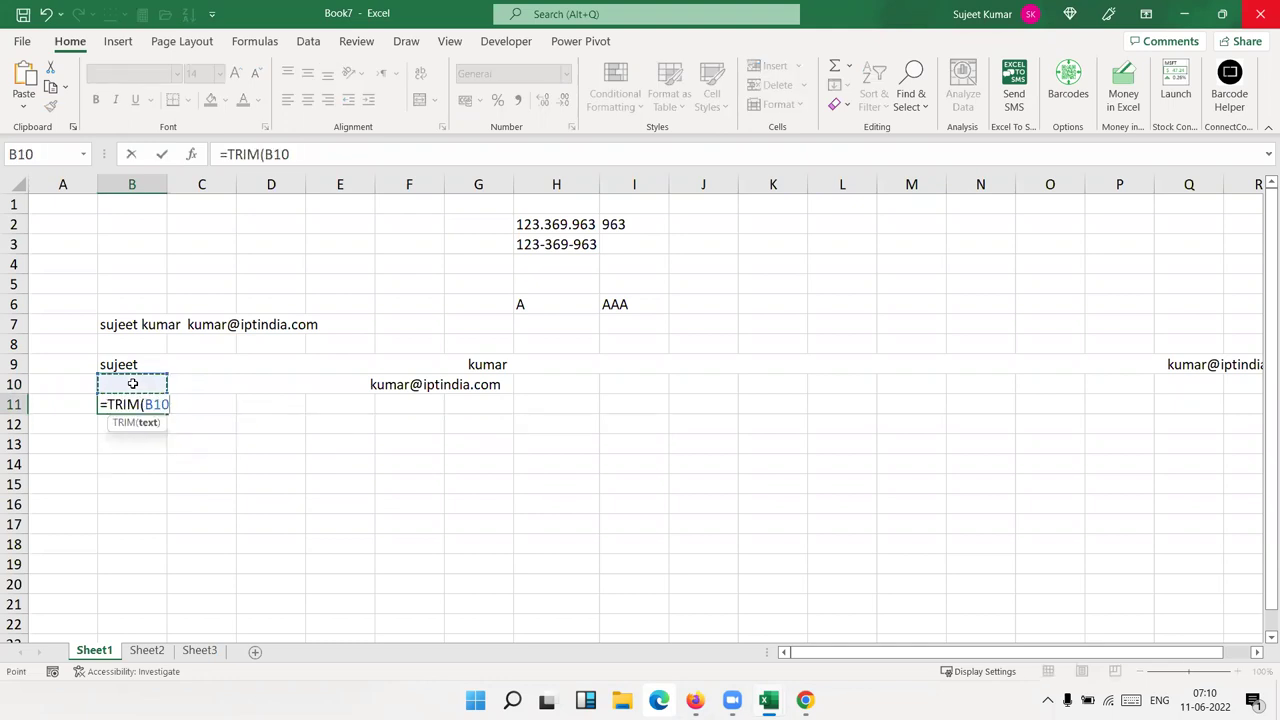
key(Return)
key(Up)
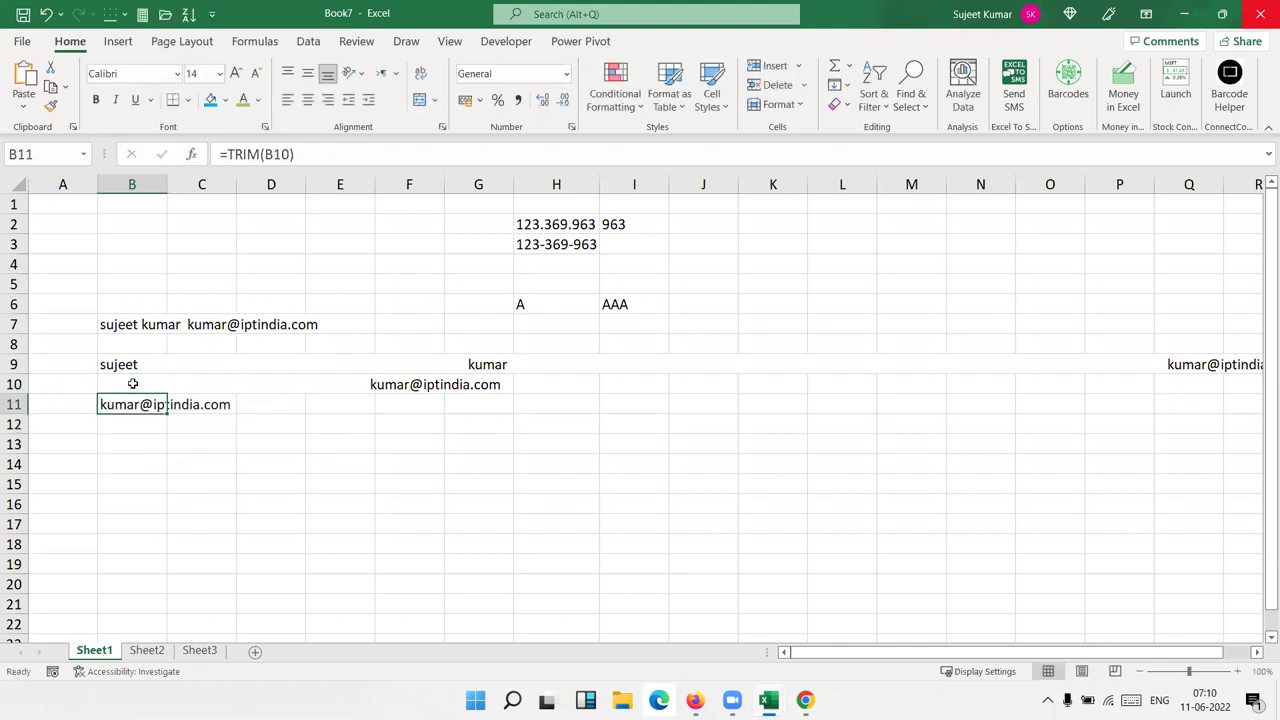